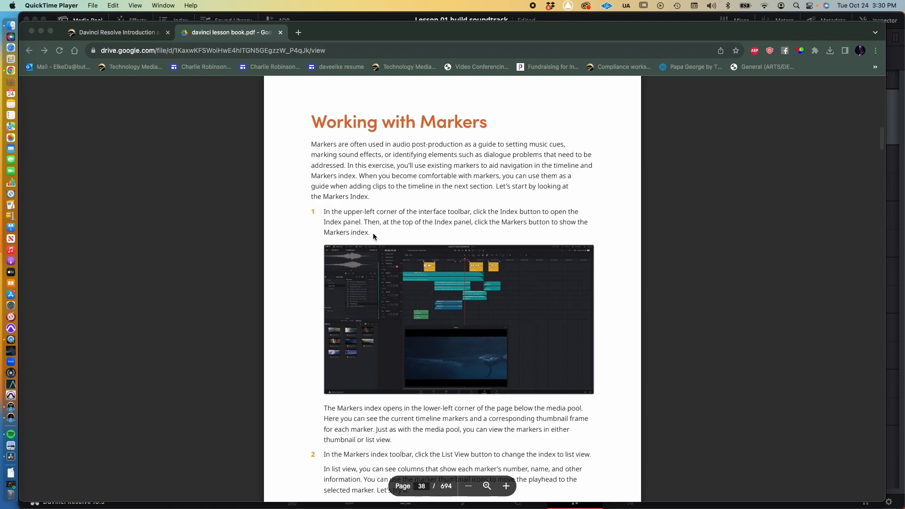
- Switch to DaVinci Resolve and show the Markers index in the Index panel, checking the lesson book for step 1
{"action": "key", "text": "super+Tab"}
{"action": "key", "text": "super+Tab"}
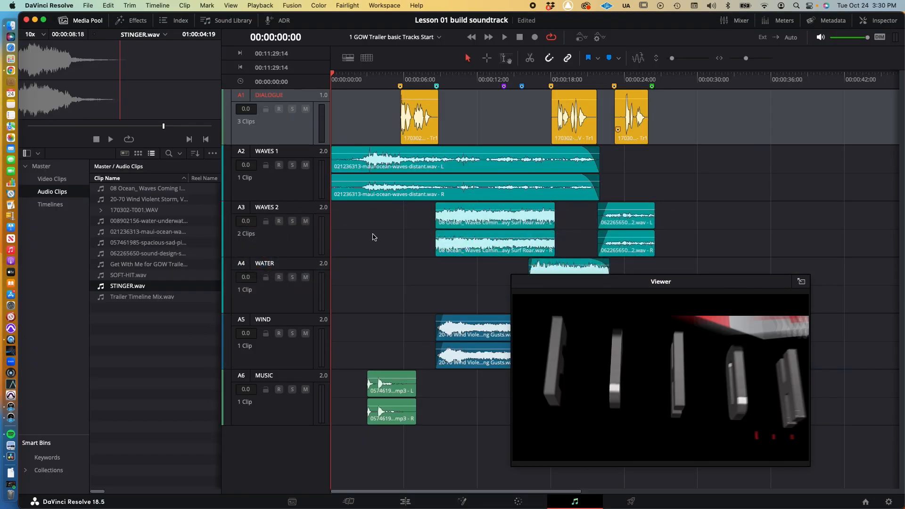
{"action": "left_click", "coordinate": [179, 22]}
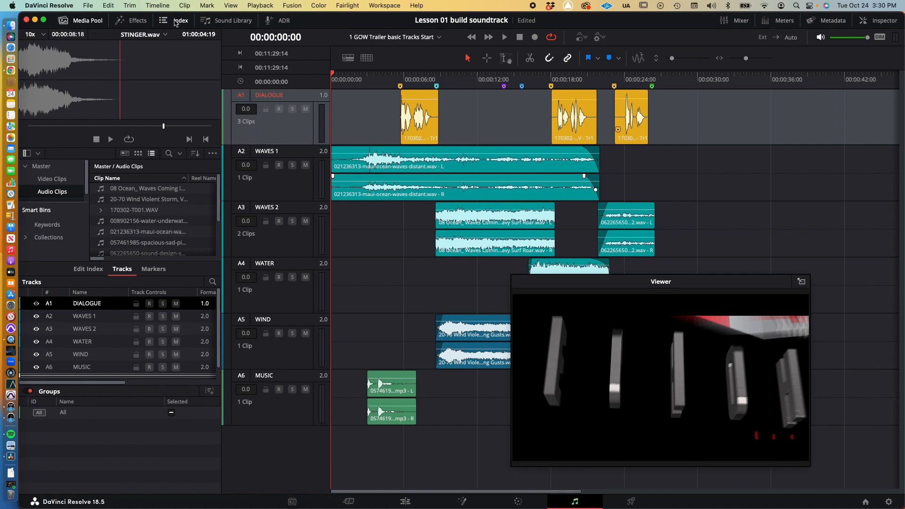
{"action": "key", "text": "super+Tab"}
{"action": "key", "text": "super+Tab"}
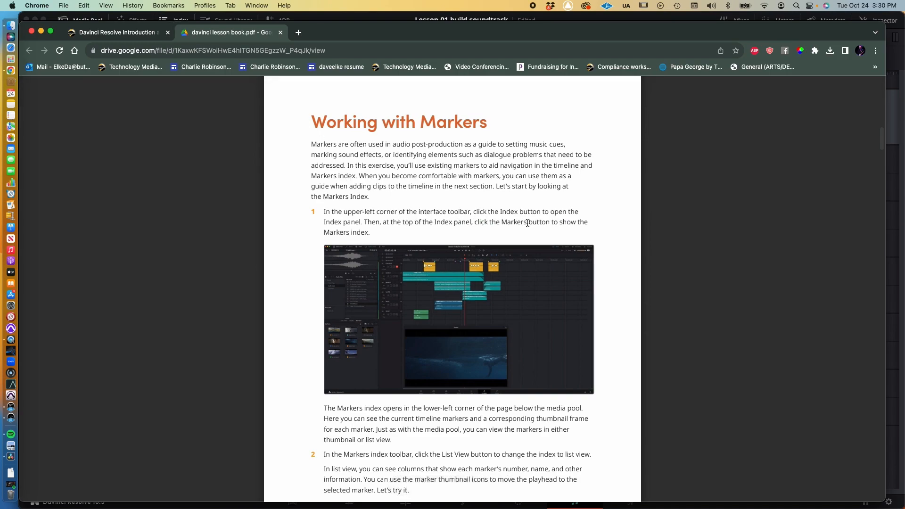
{"action": "key", "text": "super+Tab"}
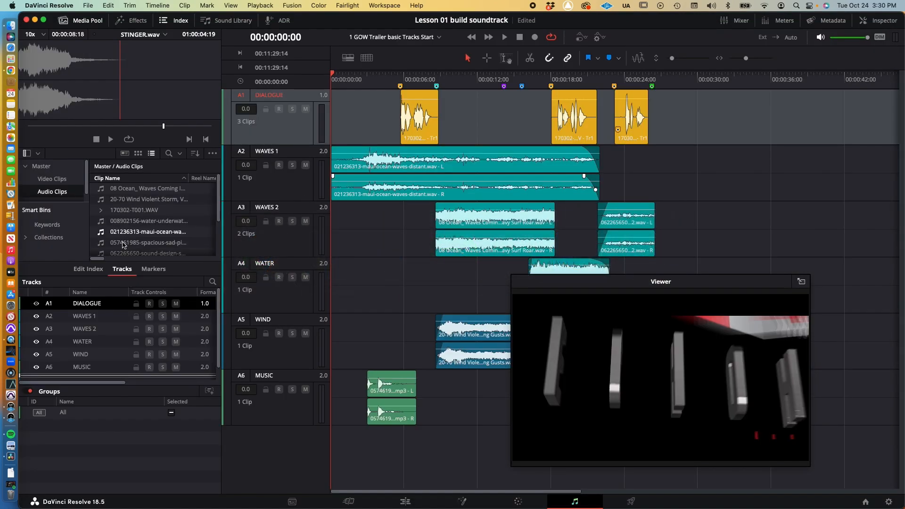
{"action": "left_click", "coordinate": [161, 270]}
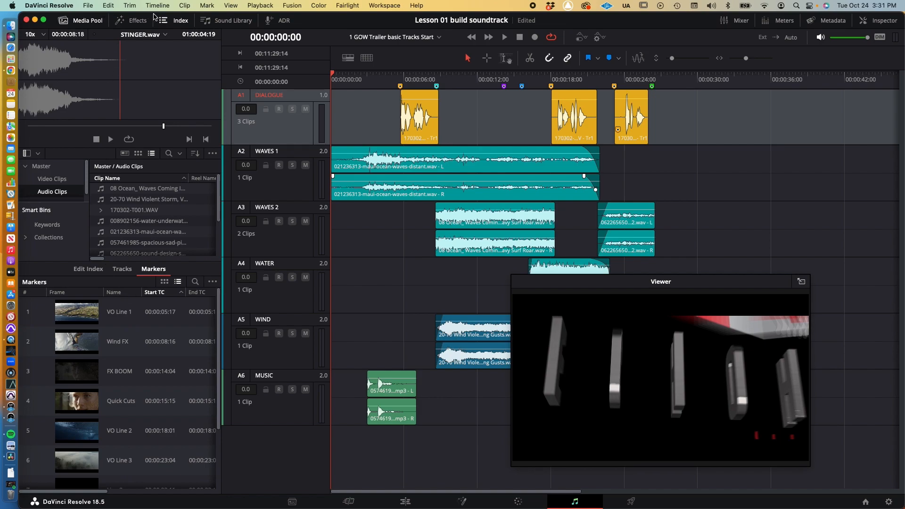
{"action": "left_click", "coordinate": [177, 23]}
{"action": "left_click", "coordinate": [177, 23]}
- Read step 2 in the lesson book and compare the thumbnail and list views of the Markers index in DaVinci Resolve
{"action": "key", "text": "super+Tab"}
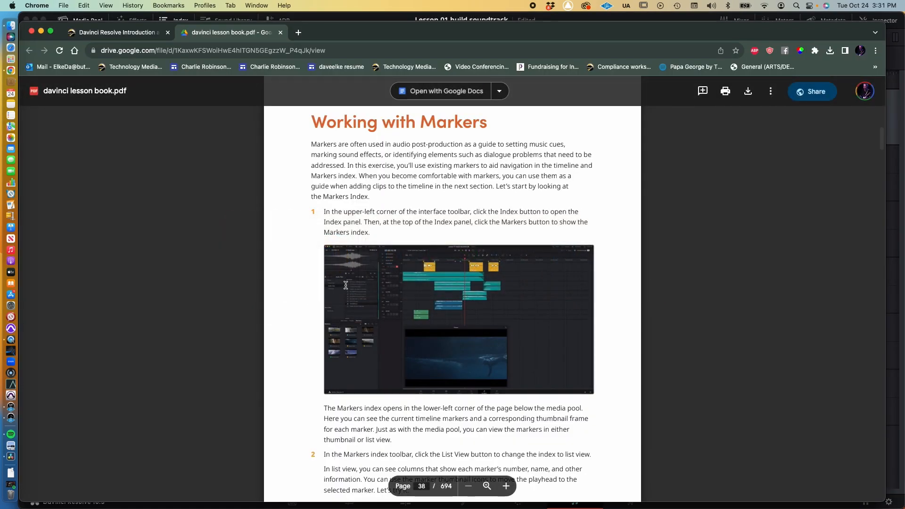
{"action": "scroll", "coordinate": [351, 283], "scroll_direction": "down", "scroll_amount": 3}
{"action": "scroll", "coordinate": [350, 283], "scroll_direction": "down", "scroll_amount": 2}
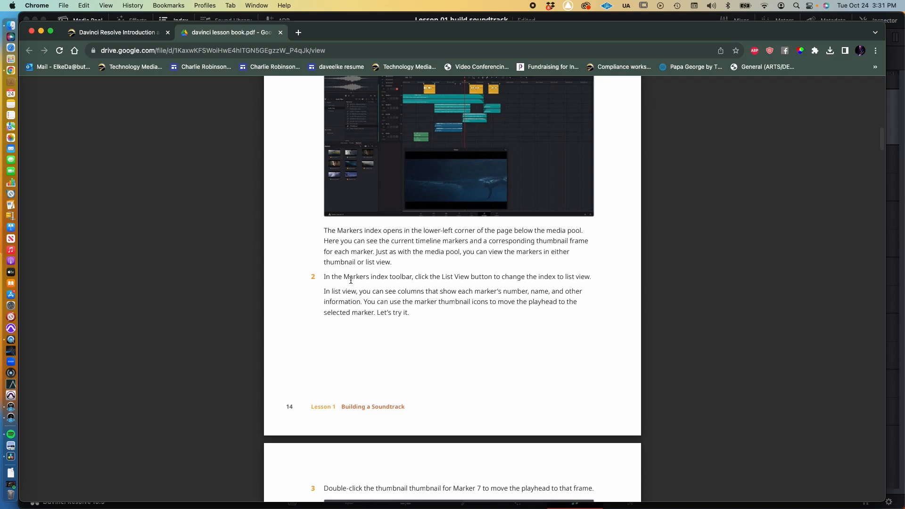
{"action": "key", "text": "super+Tab"}
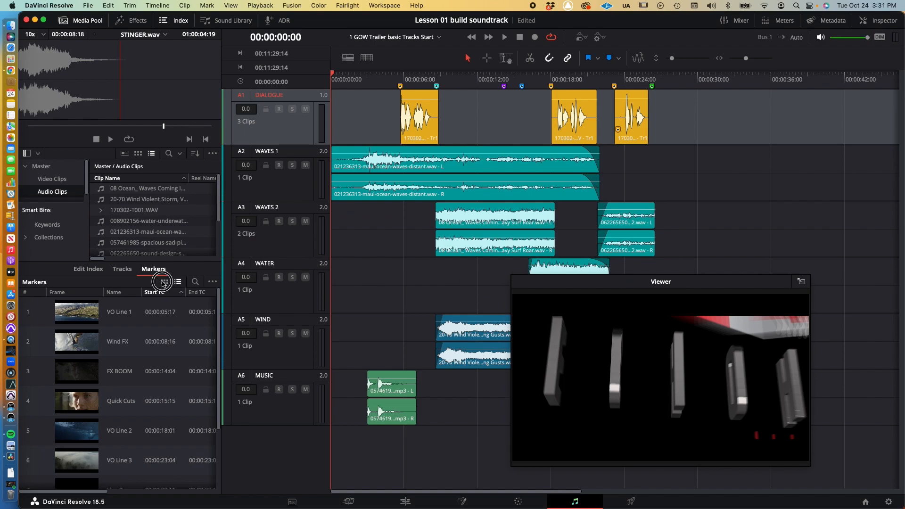
{"action": "left_click", "coordinate": [165, 282]}
{"action": "left_click", "coordinate": [177, 282]}
- Following lesson step 3, jump the playhead to marker 7 from the Markers index and move the floating Viewer off the WATER and WIND clips
{"action": "key", "text": "super+Tab"}
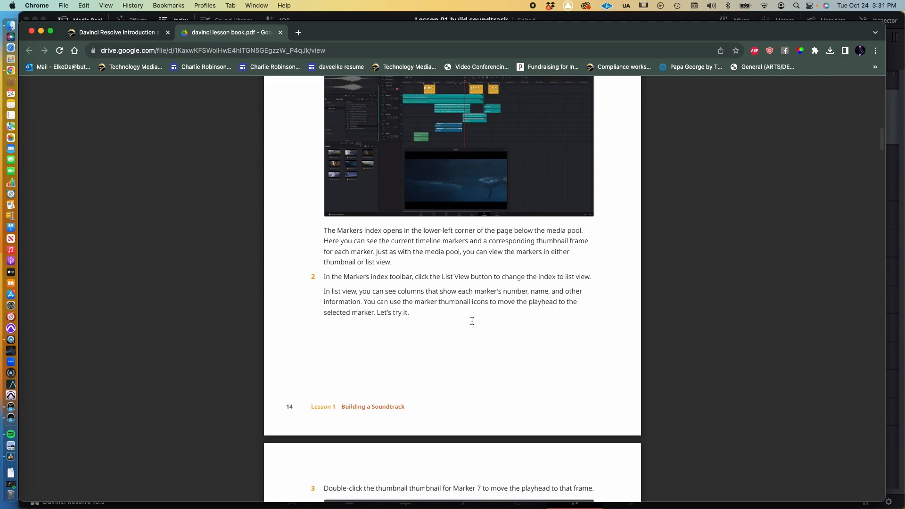
{"action": "key", "text": "super+Tab"}
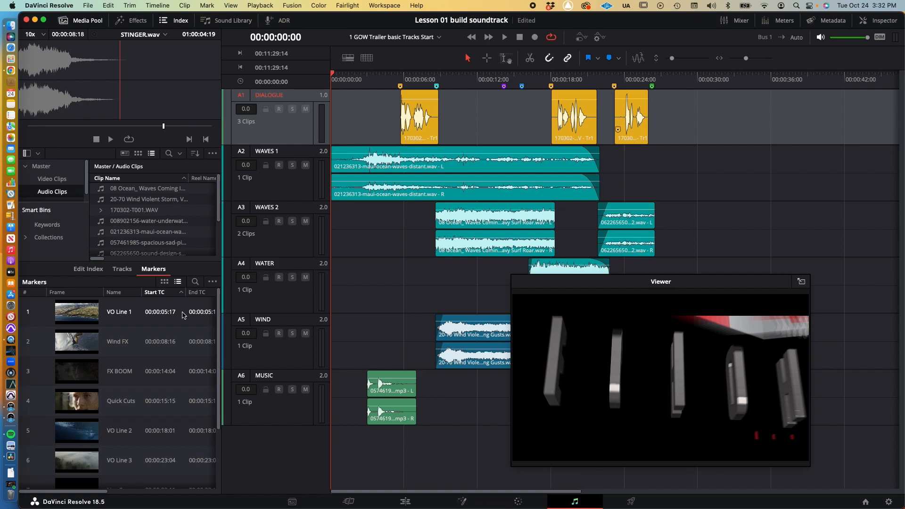
{"action": "key", "text": "super+Tab"}
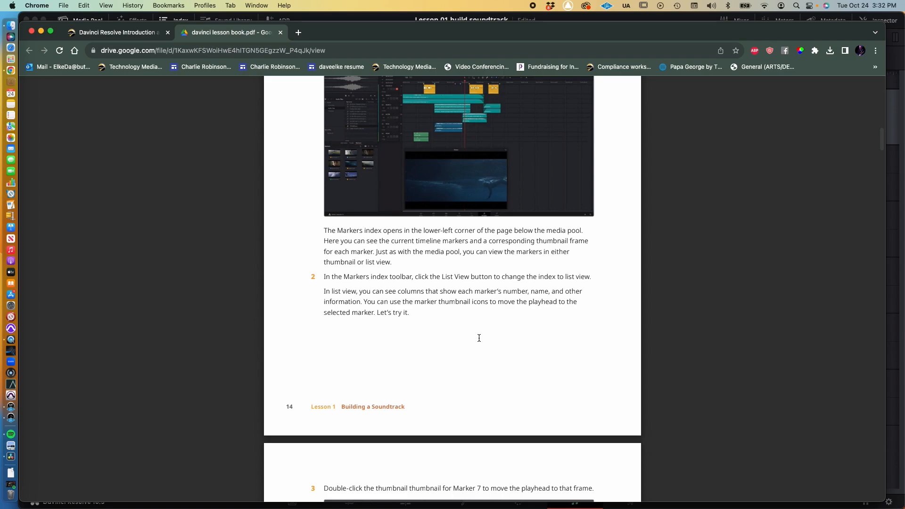
{"action": "scroll", "coordinate": [478, 340], "scroll_direction": "down", "scroll_amount": 5}
{"action": "scroll", "coordinate": [479, 338], "scroll_direction": "down", "scroll_amount": 1}
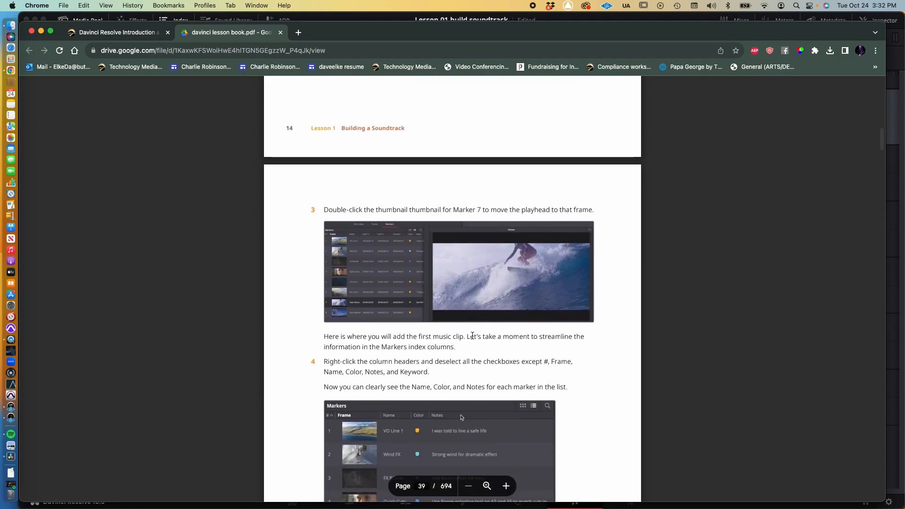
{"action": "key", "text": "super+Tab"}
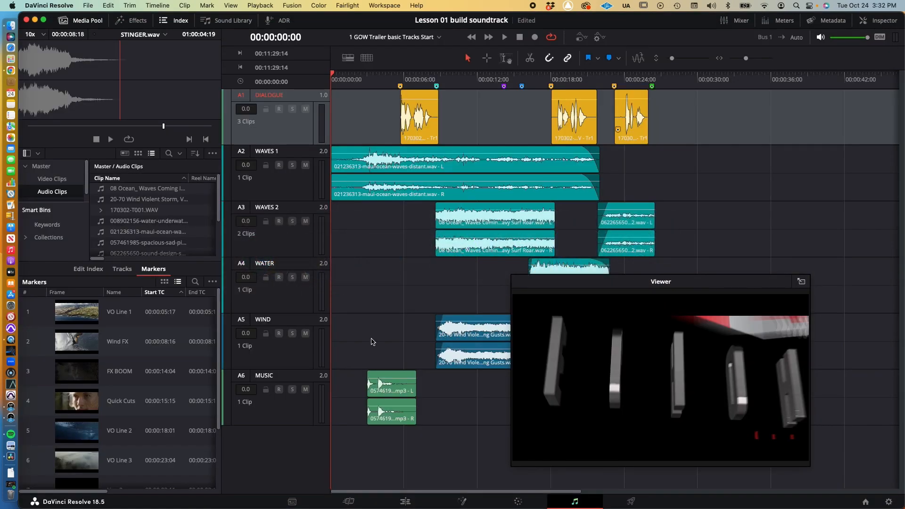
{"action": "scroll", "coordinate": [158, 400], "scroll_direction": "down", "scroll_amount": 1}
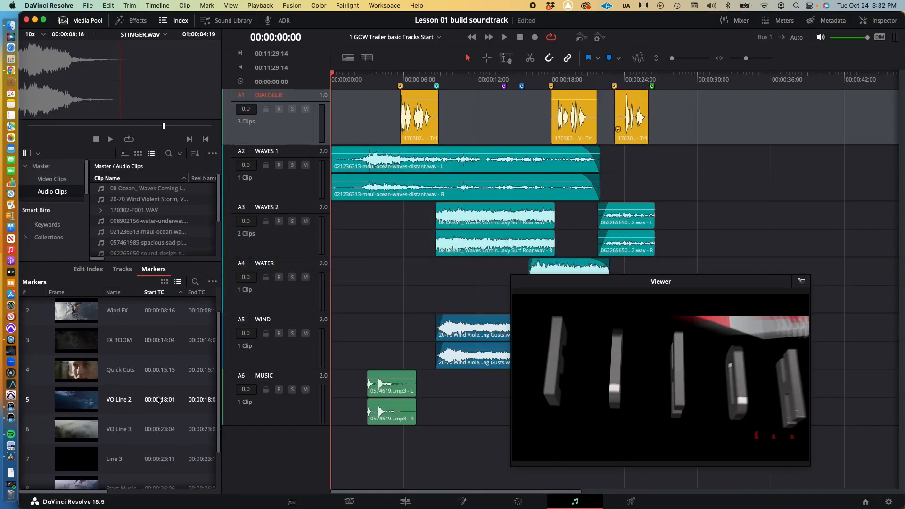
{"action": "left_click", "coordinate": [86, 457]}
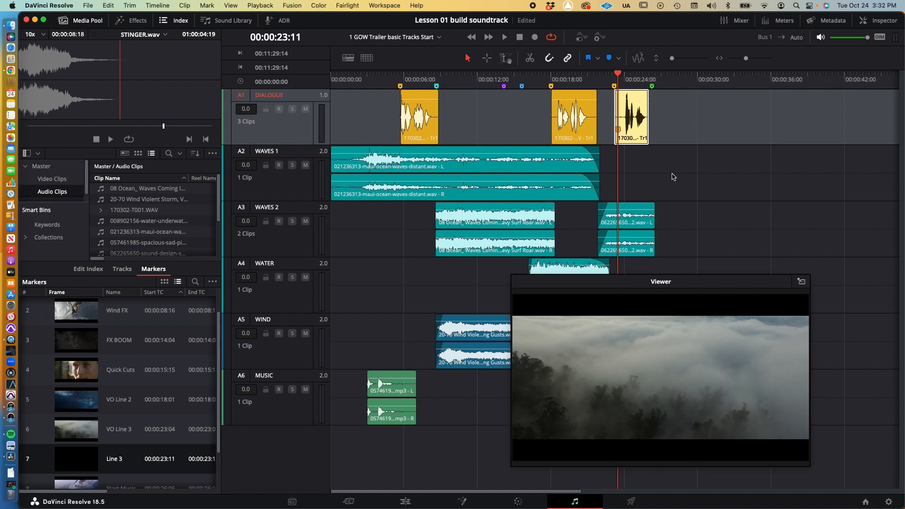
{"action": "left_click_drag", "start_coordinate": [640, 284], "coordinate": [730, 320]}
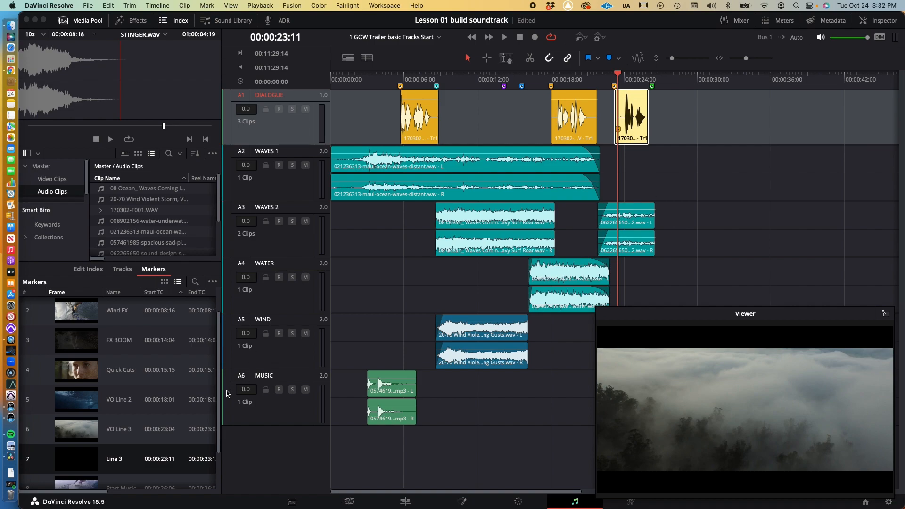
- Read lesson step 4 about the index columns, return to DaVinci Resolve and sort the Markers index by Name
{"action": "key", "text": "super+Tab"}
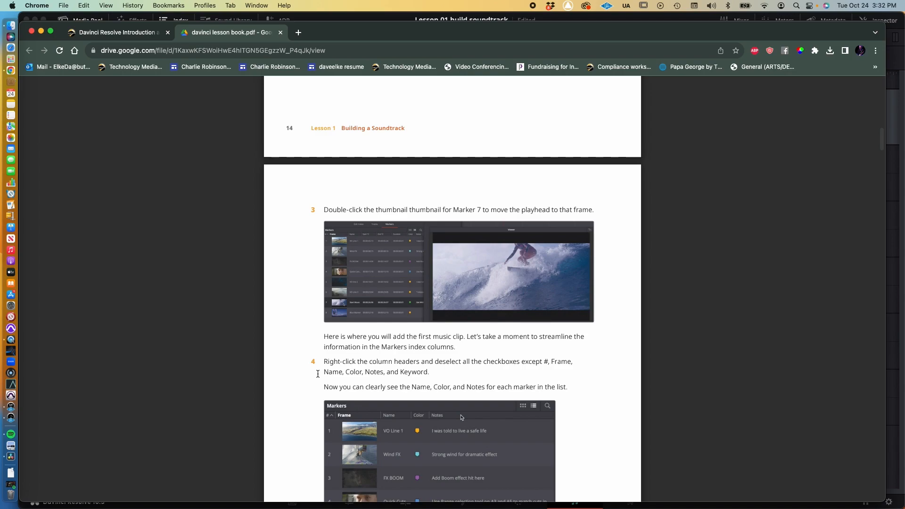
{"action": "scroll", "coordinate": [317, 374], "scroll_direction": "down", "scroll_amount": 3}
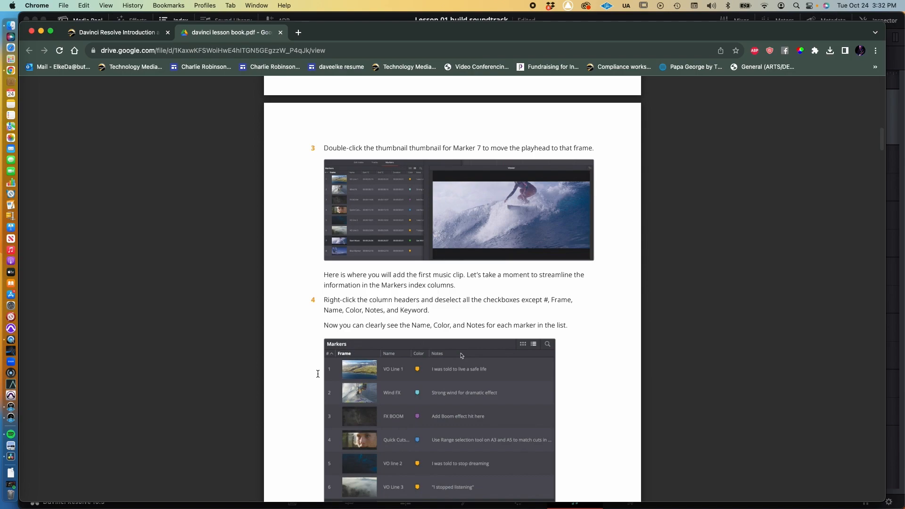
{"action": "key", "text": "super+Tab"}
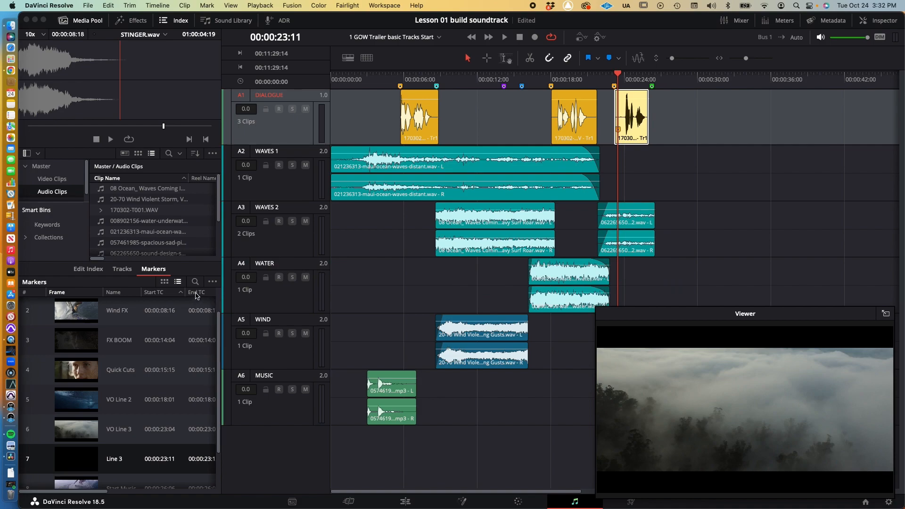
{"action": "right_click", "coordinate": [197, 296]}
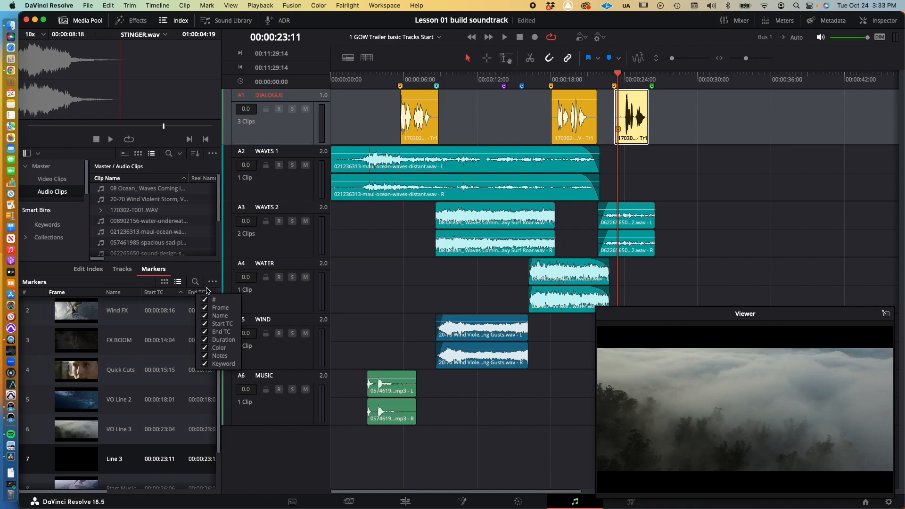
{"action": "left_click", "coordinate": [39, 294]}
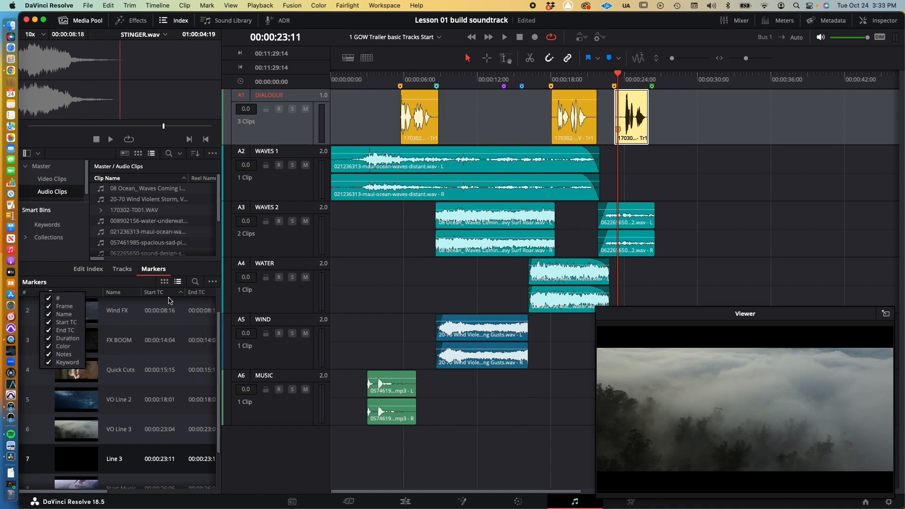
{"action": "left_click", "coordinate": [37, 294]}
{"action": "left_click", "coordinate": [36, 294]}
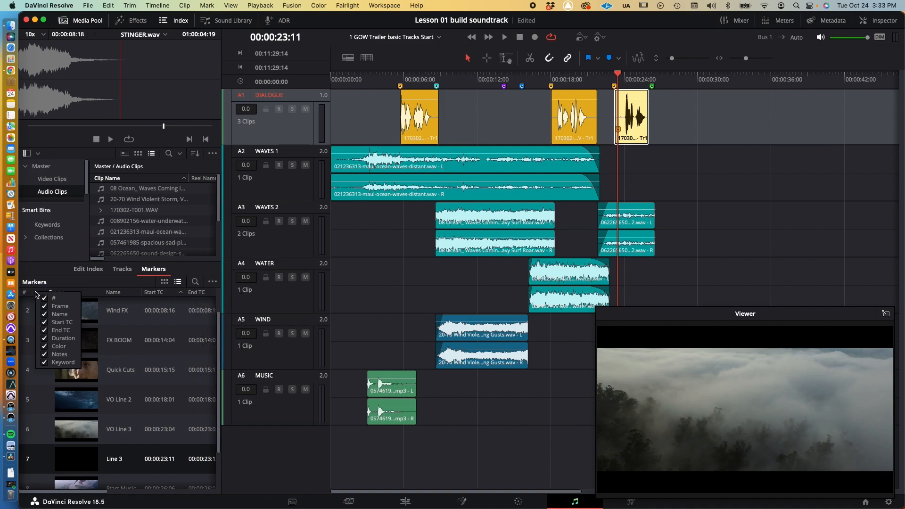
{"action": "left_click", "coordinate": [32, 294]}
{"action": "left_click", "coordinate": [30, 294]}
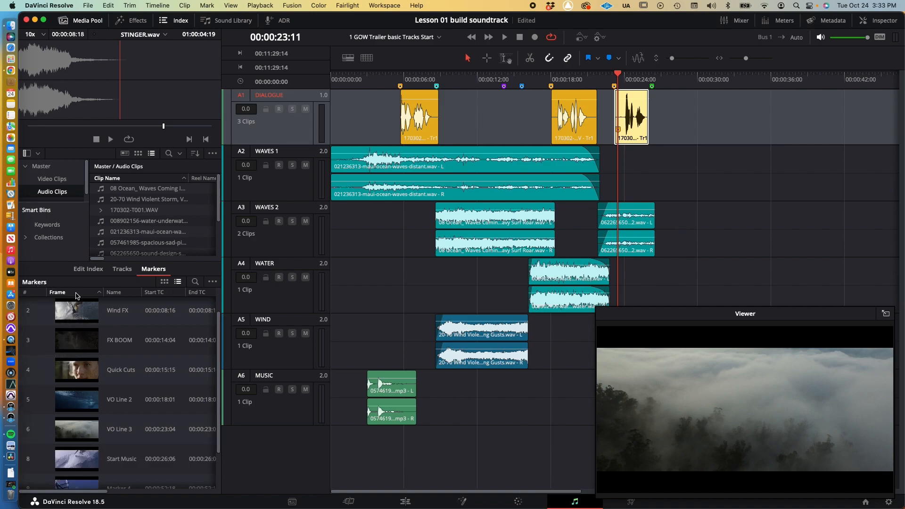
{"action": "left_click", "coordinate": [118, 294]}
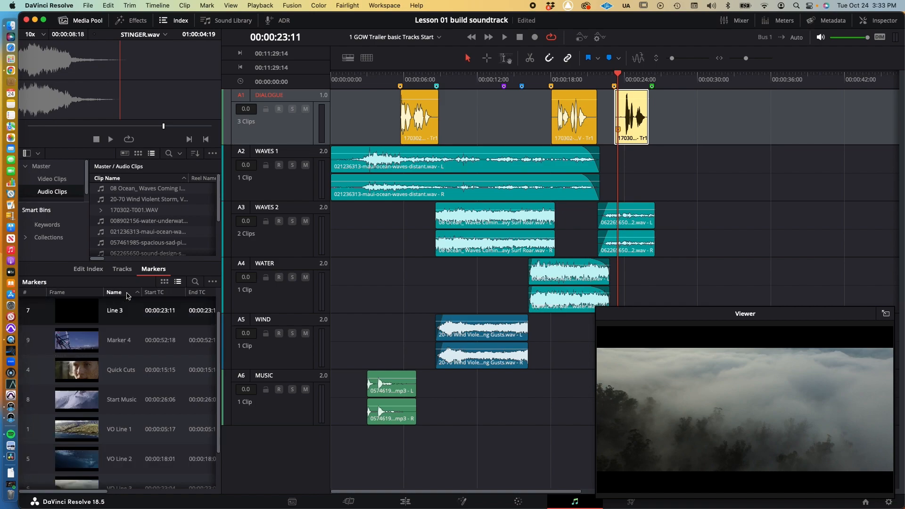
- Hide the Start TC, End TC and Duration columns in the Markers index, keeping #, Frame, Name, Color, Notes and Keyword
{"action": "right_click", "coordinate": [158, 295]}
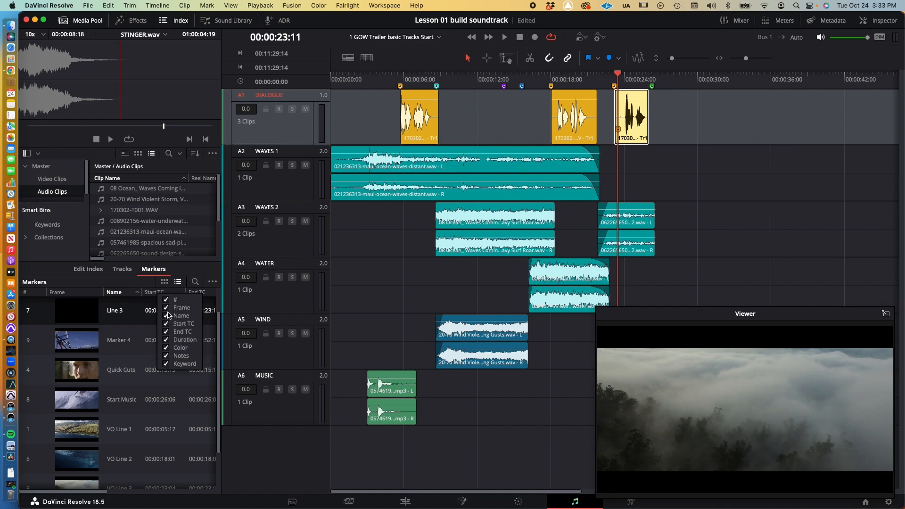
{"action": "key", "text": "super+Tab"}
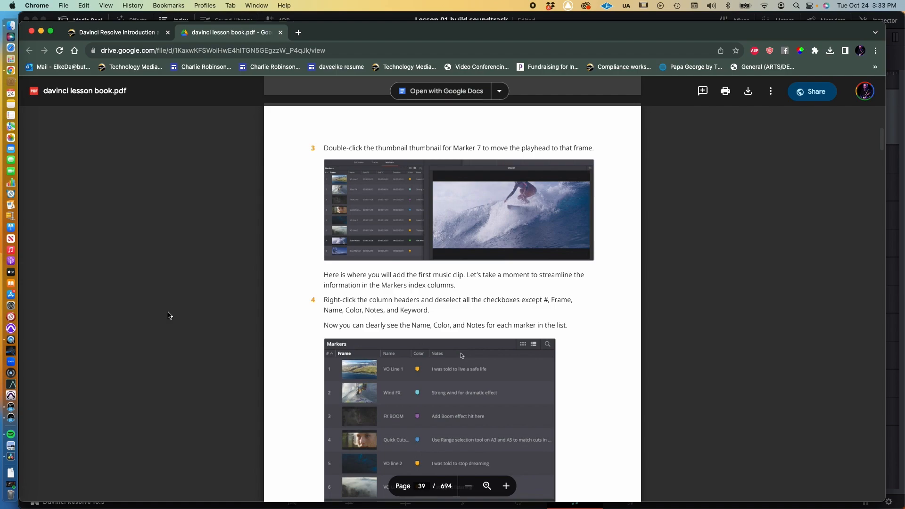
{"action": "key", "text": "super+Tab"}
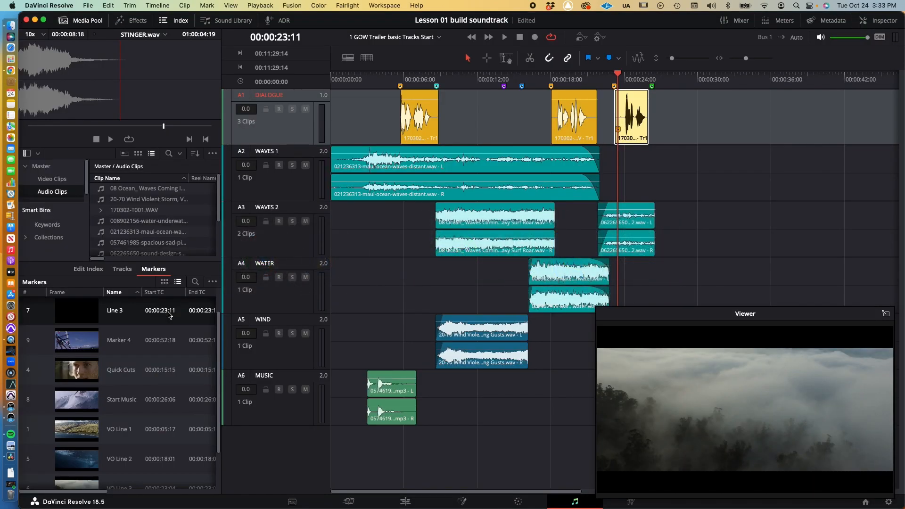
{"action": "right_click", "coordinate": [170, 295]}
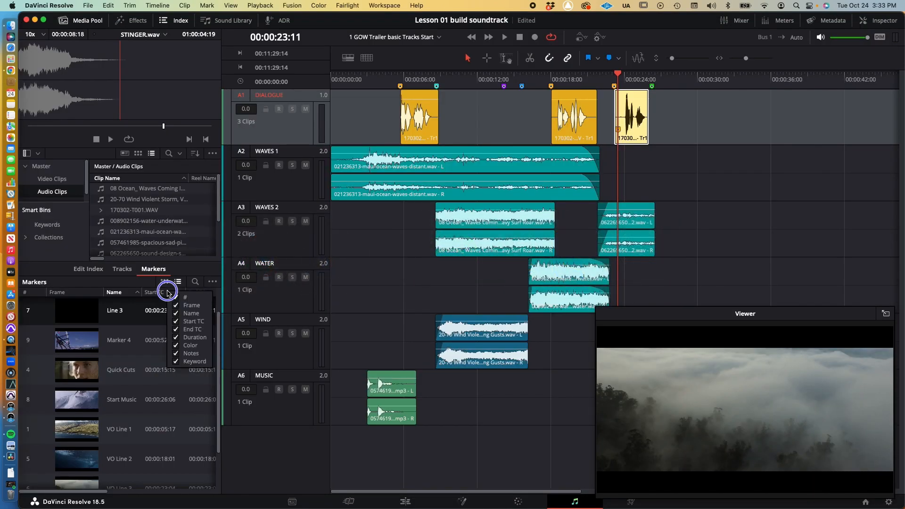
{"action": "left_click", "coordinate": [177, 321]}
{"action": "left_click", "coordinate": [176, 330]}
{"action": "left_click", "coordinate": [177, 338]}
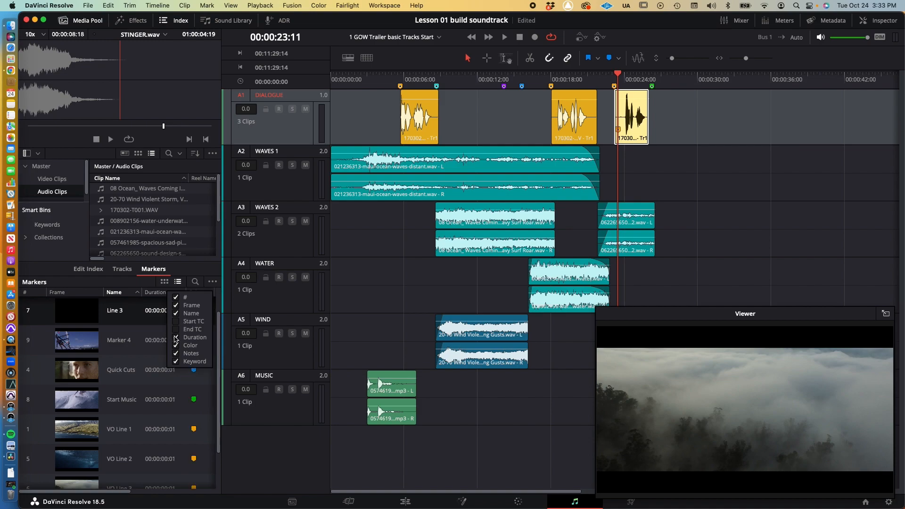
{"action": "left_click", "coordinate": [175, 361]}
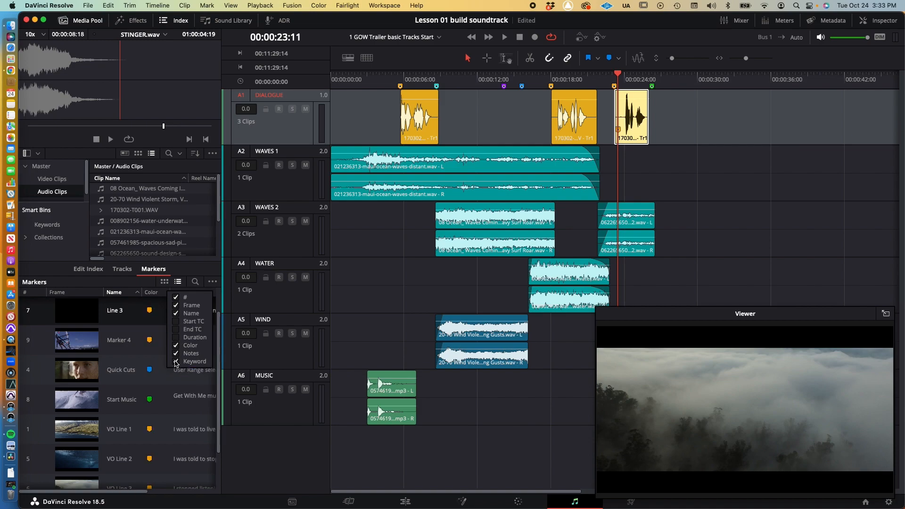
{"action": "left_click", "coordinate": [177, 298]}
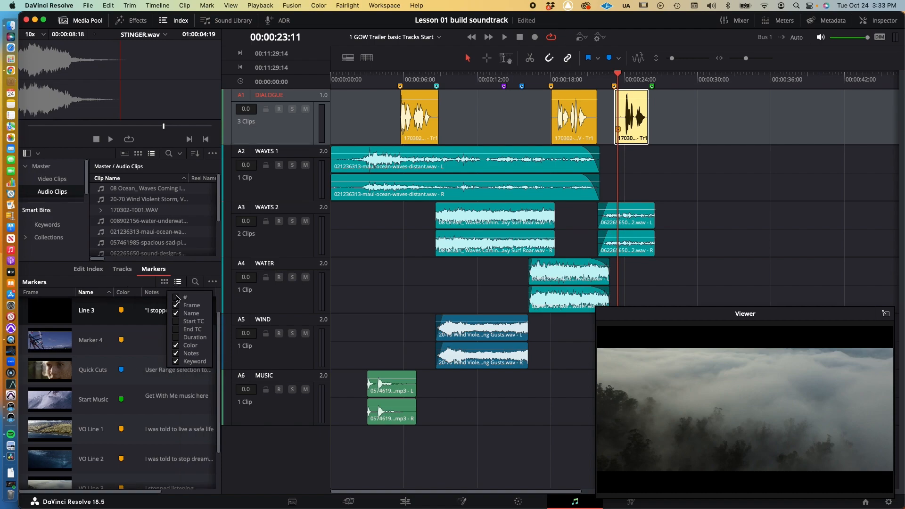
{"action": "left_click", "coordinate": [177, 298]}
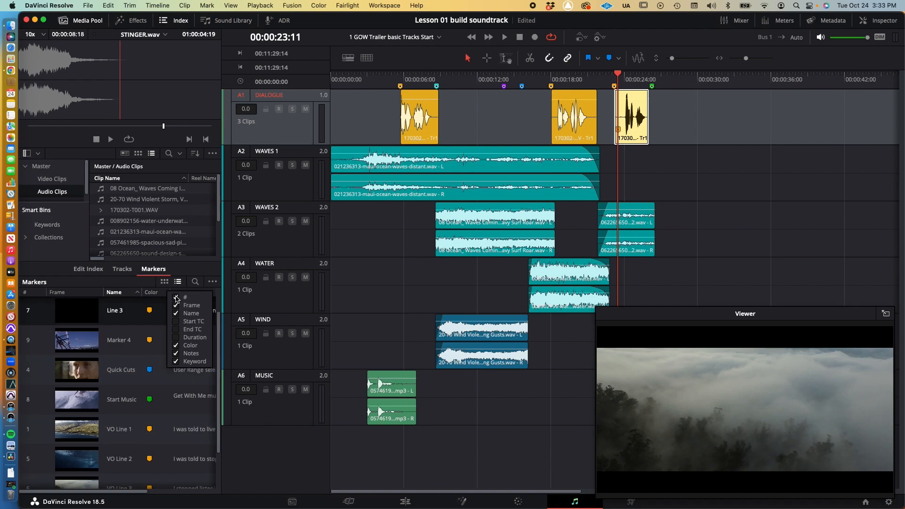
{"action": "left_click", "coordinate": [96, 296]}
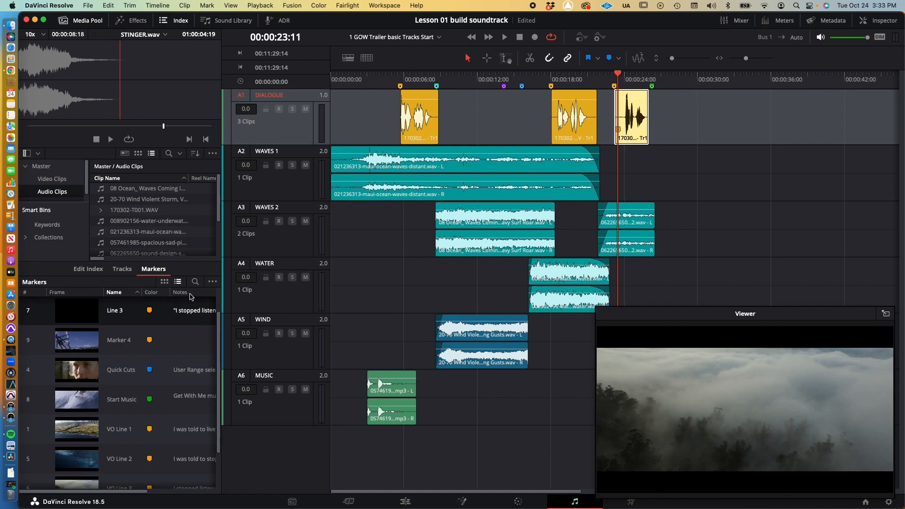
- Examine the Color, Notes and Keyword columns of the markers in the Markers index
{"action": "left_click", "coordinate": [227, 316]}
{"action": "scroll", "coordinate": [198, 318], "scroll_direction": "right", "scroll_amount": 5}
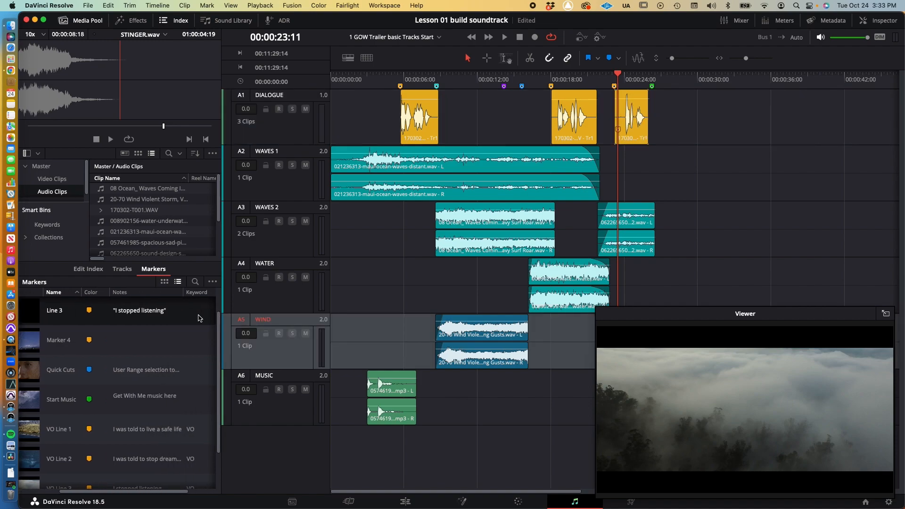
{"action": "scroll", "coordinate": [198, 318], "scroll_direction": "left", "scroll_amount": 5}
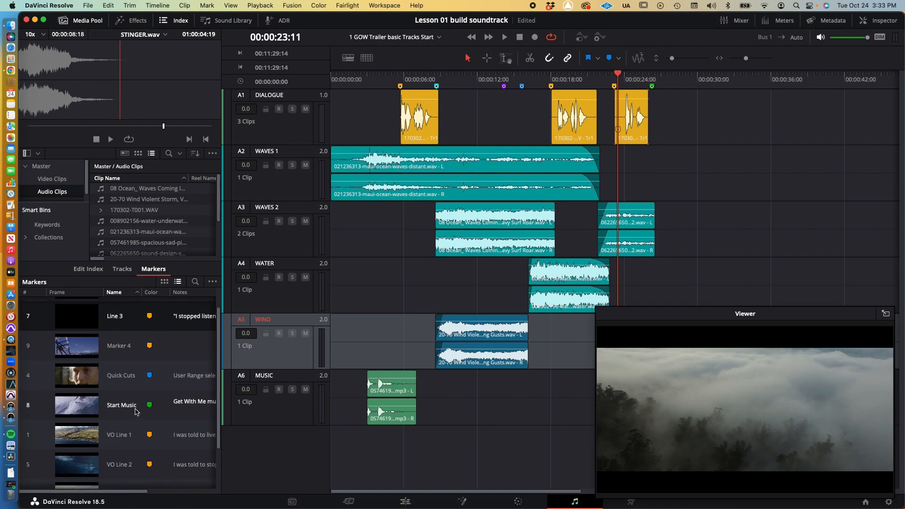
- Bring the Notes and Keyword columns of the Markers index into view
{"action": "scroll", "coordinate": [136, 412], "scroll_direction": "right", "scroll_amount": 5}
{"action": "scroll", "coordinate": [135, 412], "scroll_direction": "left", "scroll_amount": 5}
{"action": "left_click_drag", "start_coordinate": [113, 492], "coordinate": [163, 492]}
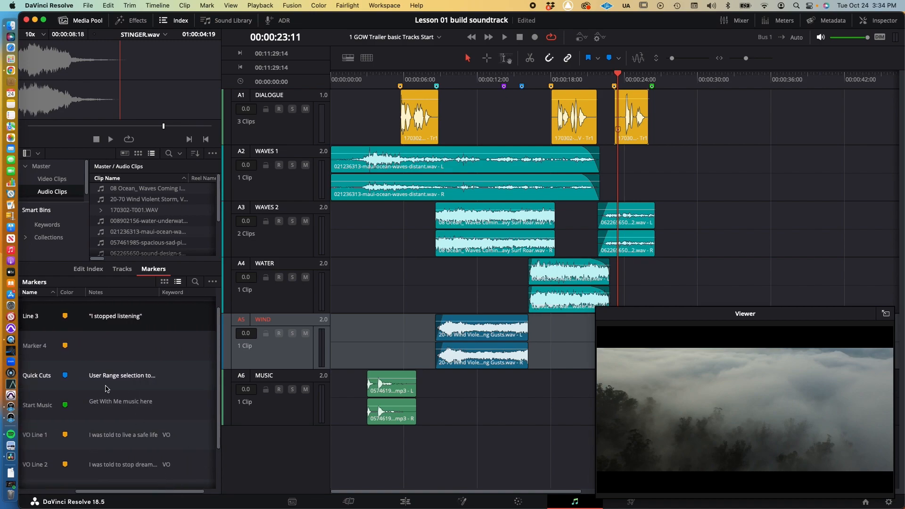
- Switch to the lesson book in Chrome, read steps 5 and 6 on marker navigation and editing, and return to DaVinci Resolve
{"action": "key", "text": "super+Tab"}
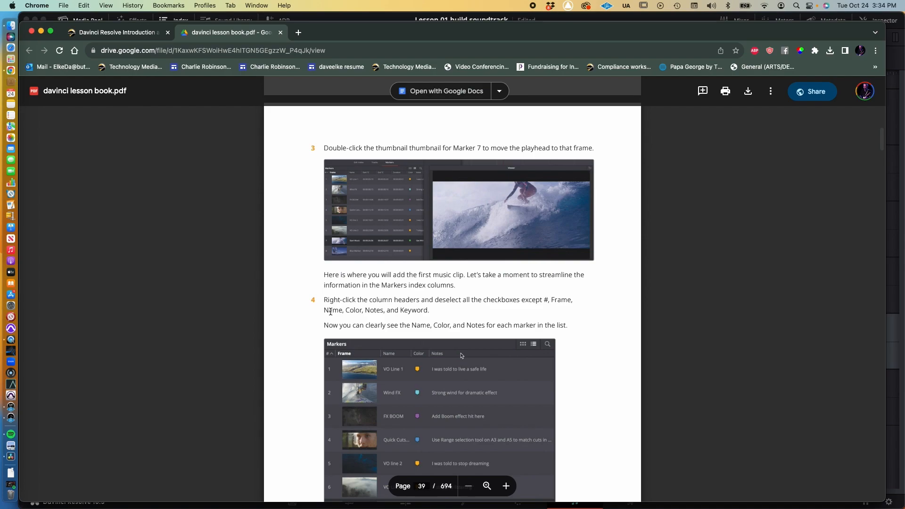
{"action": "scroll", "coordinate": [331, 312], "scroll_direction": "down", "scroll_amount": 3}
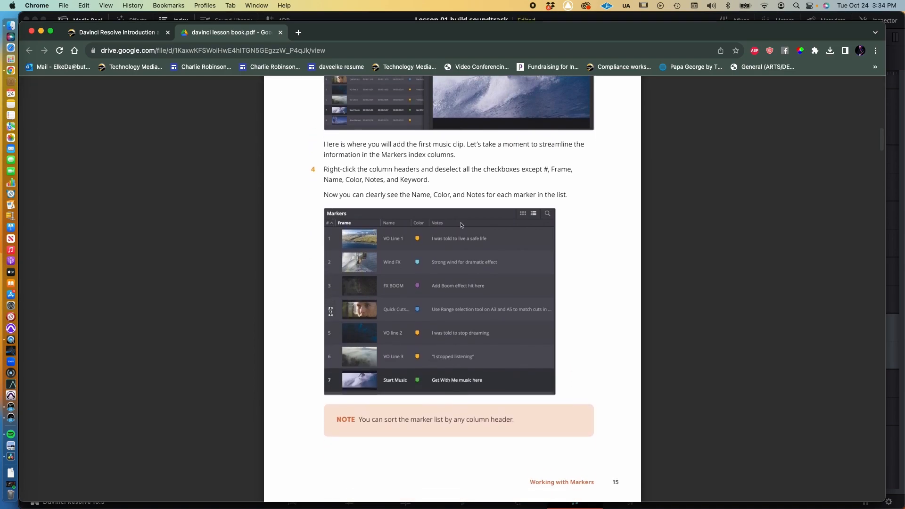
{"action": "scroll", "coordinate": [331, 312], "scroll_direction": "down", "scroll_amount": 4}
{"action": "scroll", "coordinate": [330, 312], "scroll_direction": "down", "scroll_amount": 6}
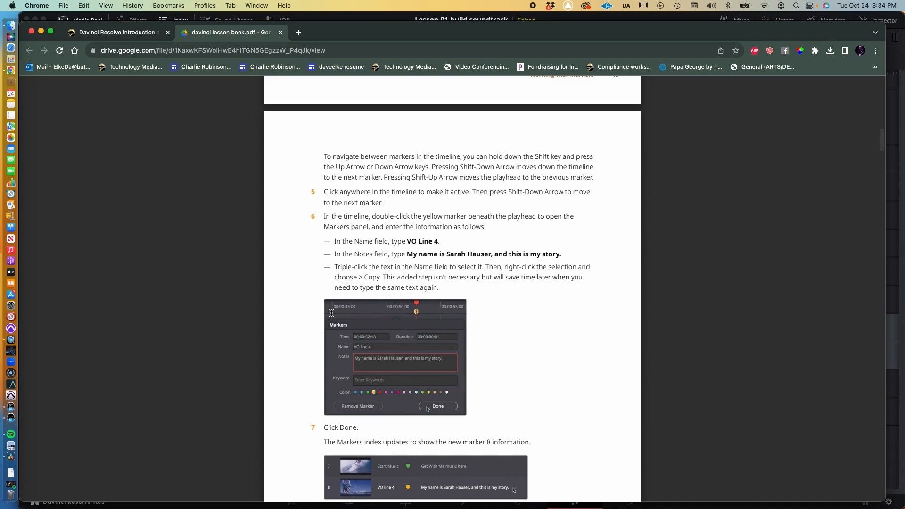
{"action": "key", "text": "super+Tab"}
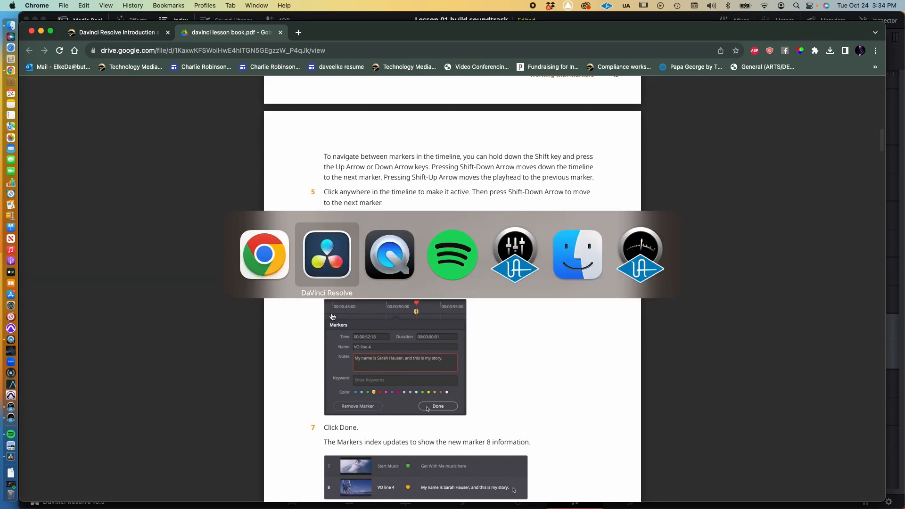
- Place the playhead at 00:00:10:09, select Quick Cuts in the Markers index and step down the list to Wind FX
{"action": "left_click", "coordinate": [458, 77]}
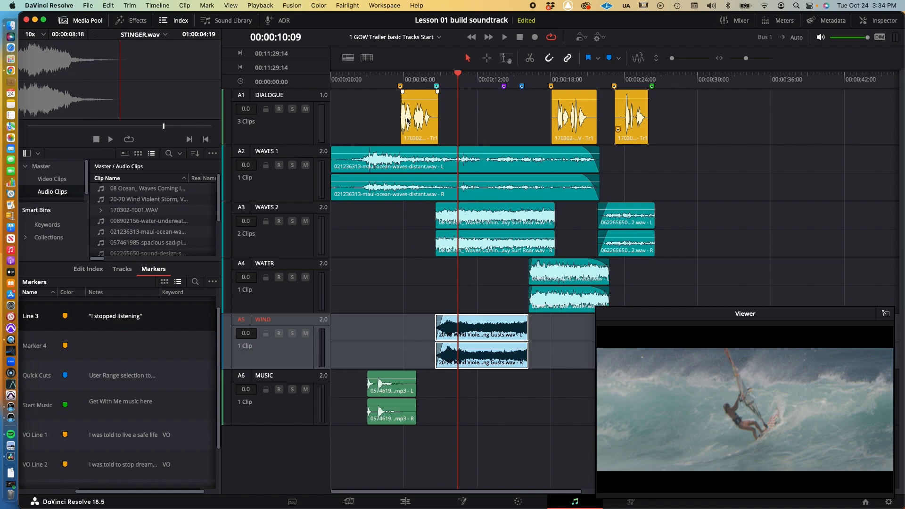
{"action": "left_click", "coordinate": [141, 376]}
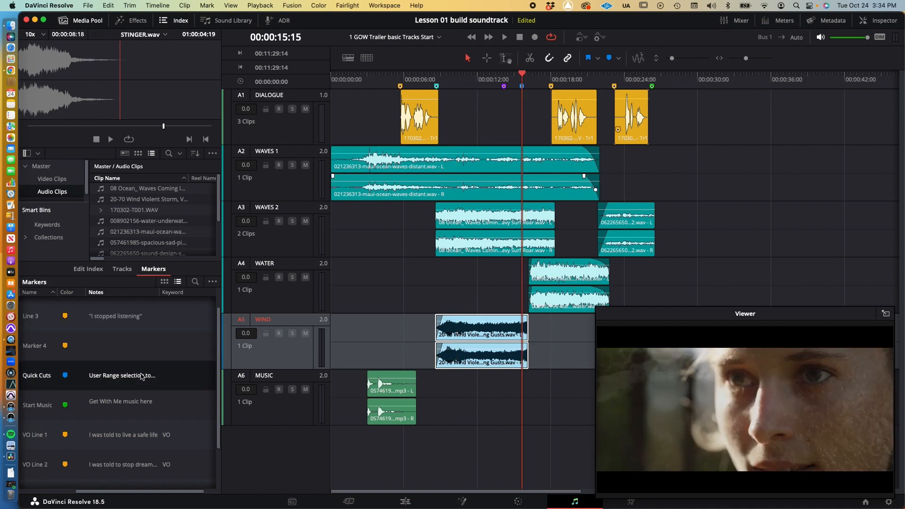
{"action": "key", "text": "Down"}
{"action": "key", "text": "Down"}
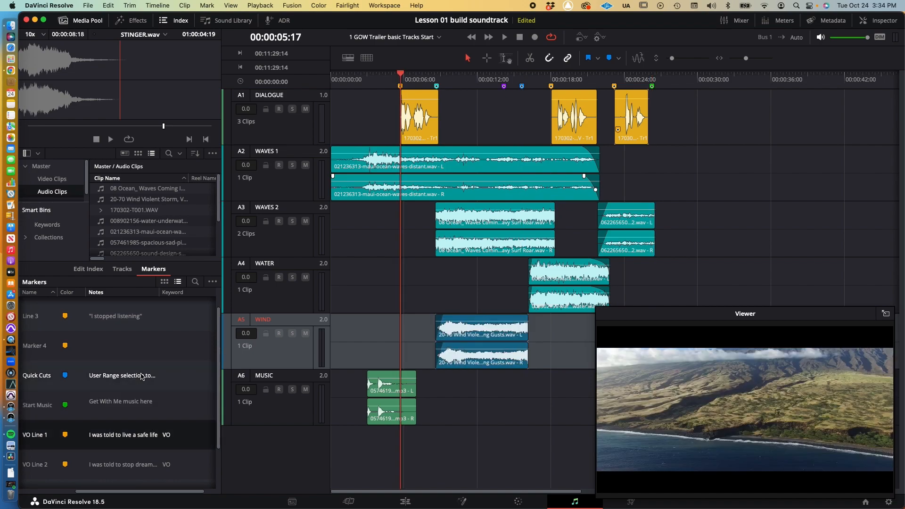
{"action": "key", "text": "Up"}
{"action": "key", "text": "Down"}
{"action": "key", "text": "Down"}
{"action": "key", "text": "Down"}
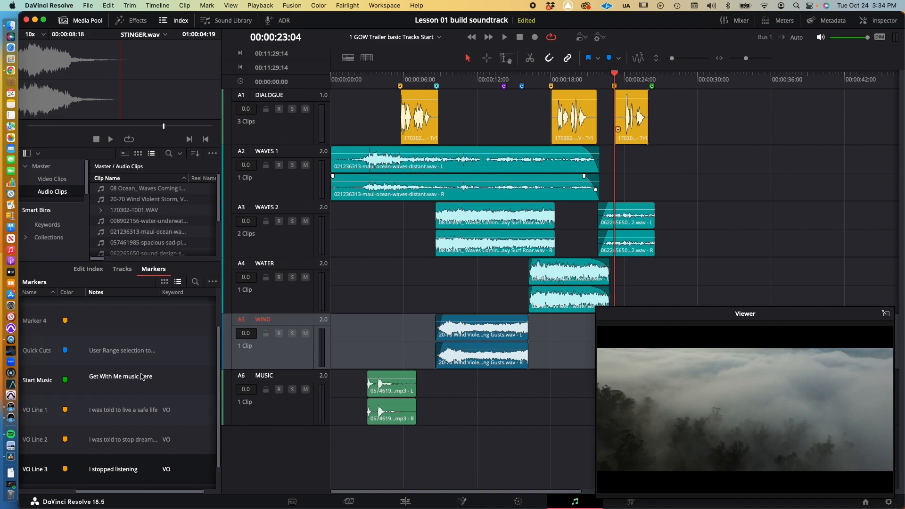
{"action": "key", "text": "Down"}
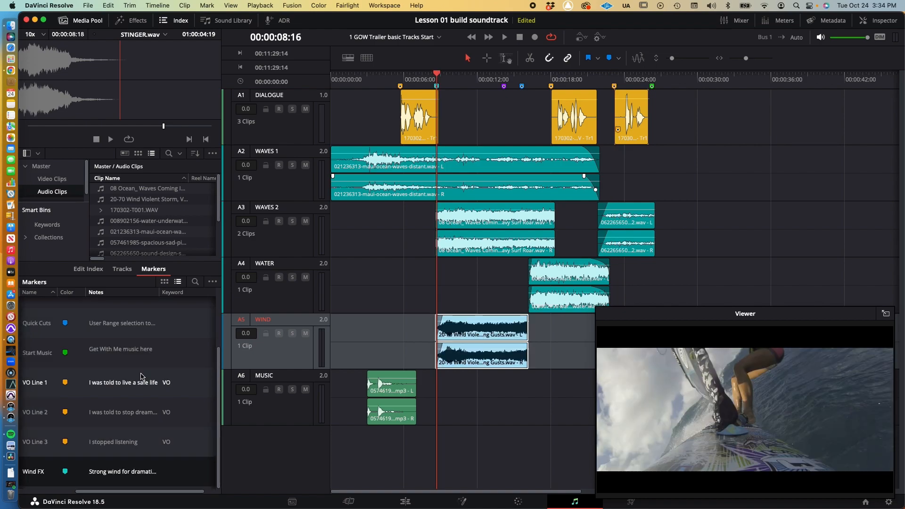
- Step back up the Markers index from Wind FX through VO Line 2 and Quick Cuts to FX BOOM
{"action": "key", "text": "Up"}
{"action": "key", "text": "Up"}
{"action": "key", "text": "Up"}
{"action": "key", "text": "Up"}
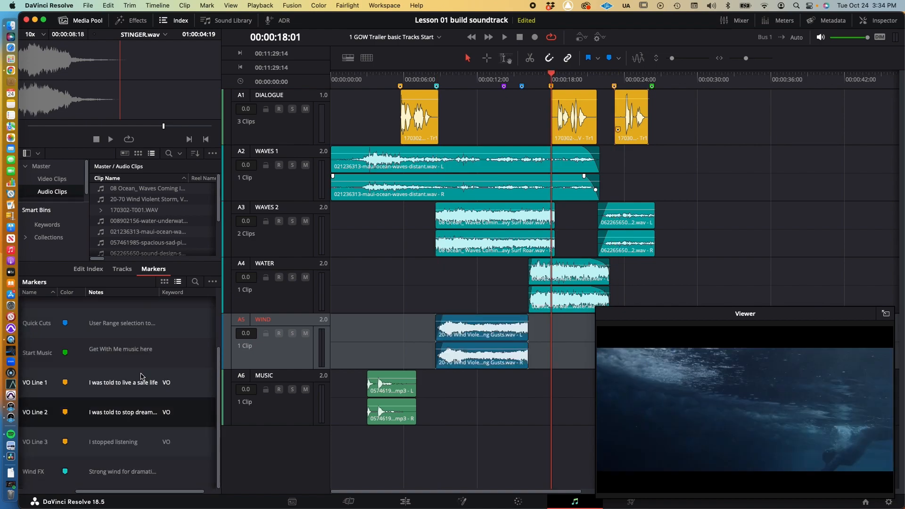
{"action": "key", "text": "Up"}
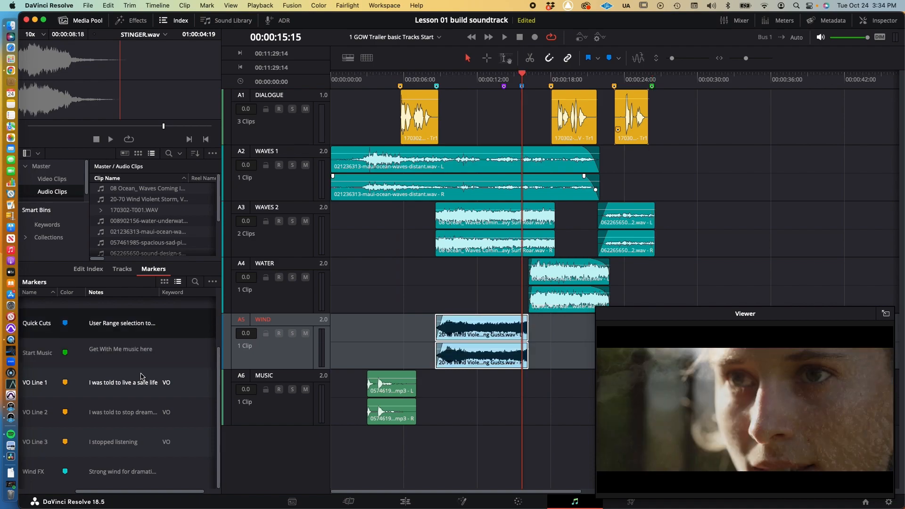
{"action": "key", "text": "Up"}
{"action": "key", "text": "Up"}
{"action": "key", "text": "Up"}
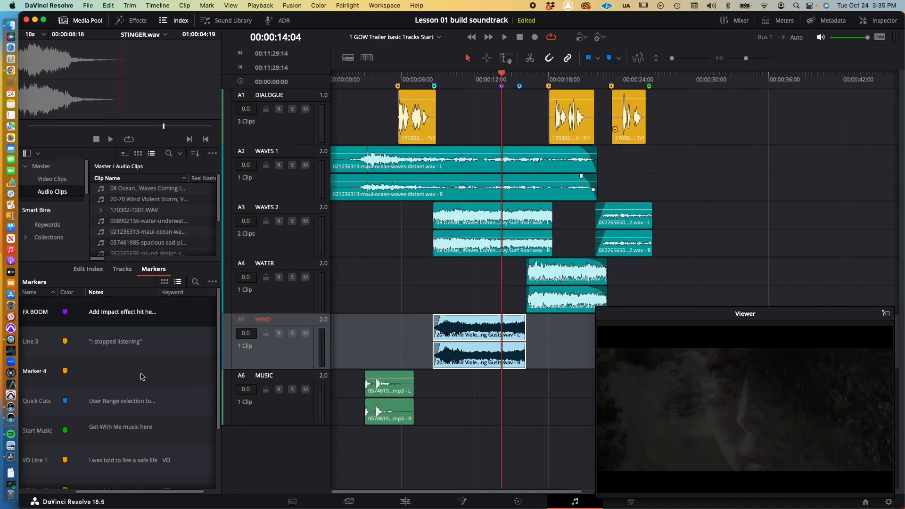
- Step between FX BOOM, Line 3 and Marker 4 in the Markers index, ending on Quick Cuts
{"action": "key", "text": "Down"}
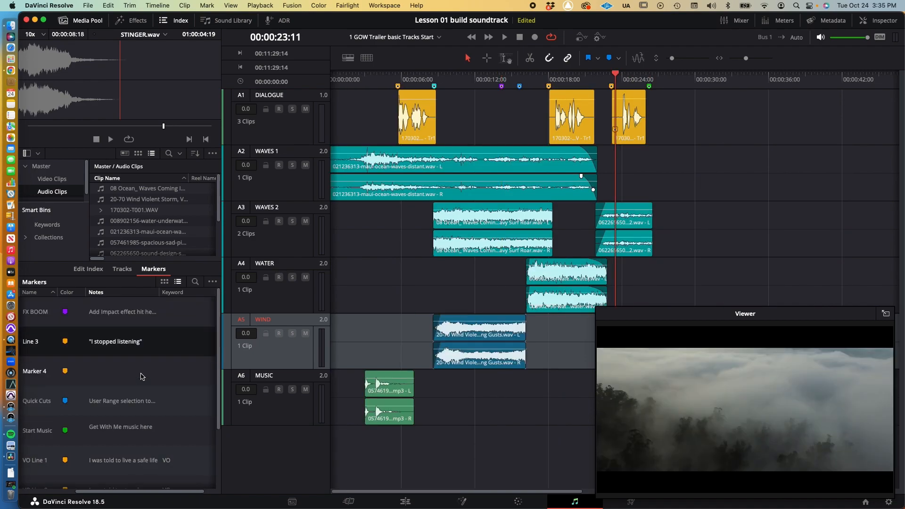
{"action": "key", "text": "Up"}
{"action": "key", "text": "Down"}
{"action": "key", "text": "Down"}
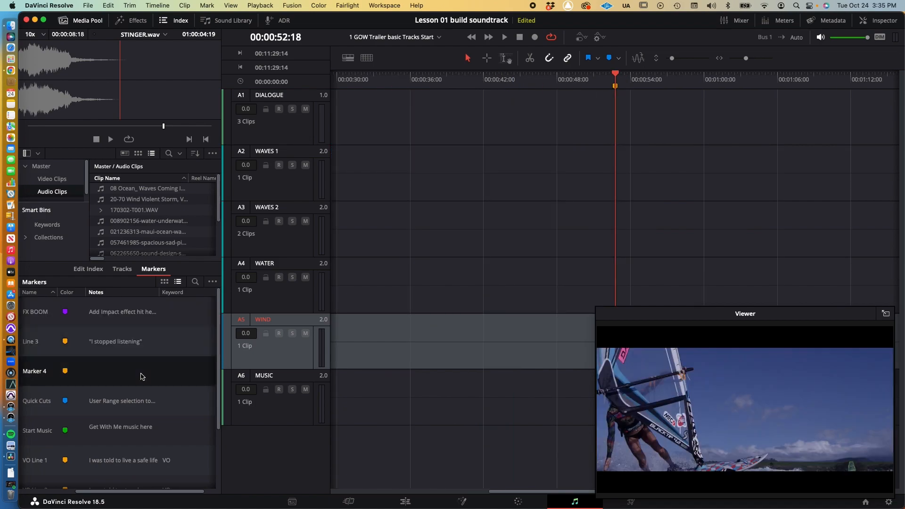
{"action": "key", "text": "Up"}
{"action": "key", "text": "Up"}
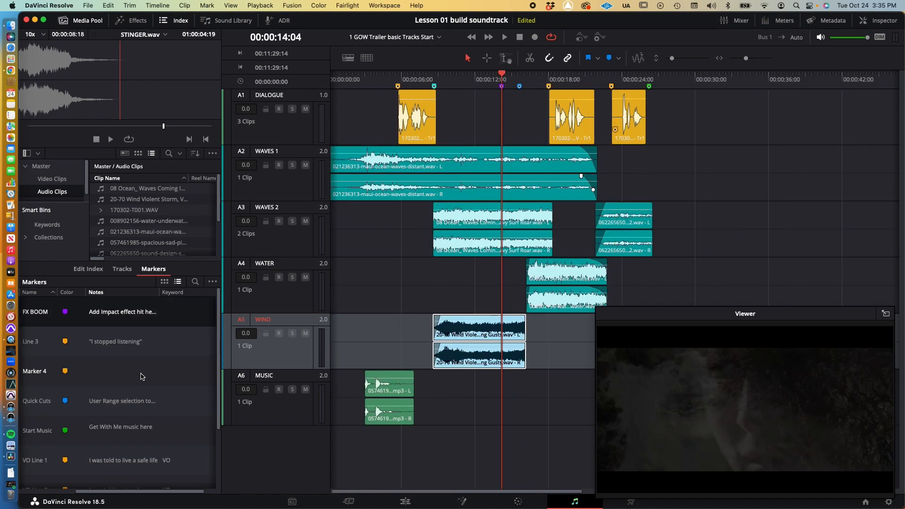
{"action": "key", "text": "Down"}
{"action": "key", "text": "Down"}
{"action": "key", "text": "Down"}
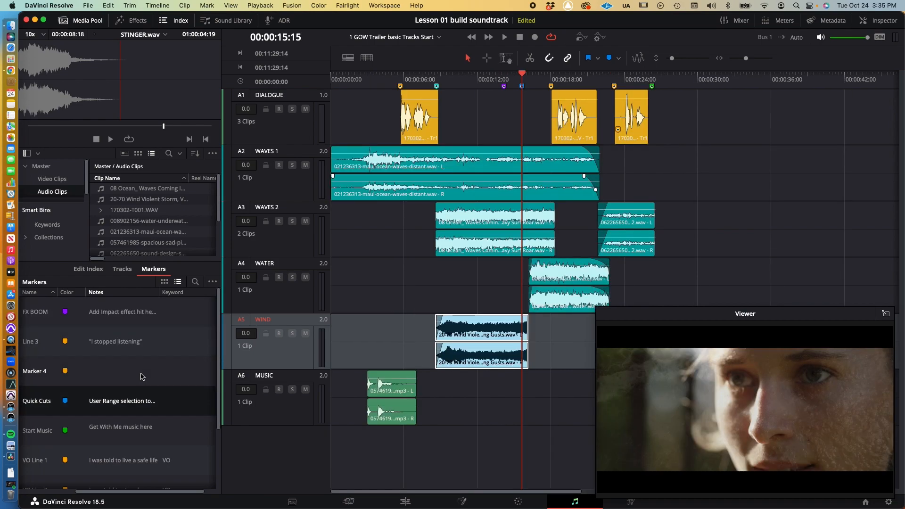
- Step through the Markers index between Marker 4, Start Music and VO Line 1, and finish back on FX BOOM
{"action": "key", "text": "Down"}
{"action": "key", "text": "Down"}
{"action": "key", "text": "Up"}
{"action": "key", "text": "Up"}
{"action": "key", "text": "Up"}
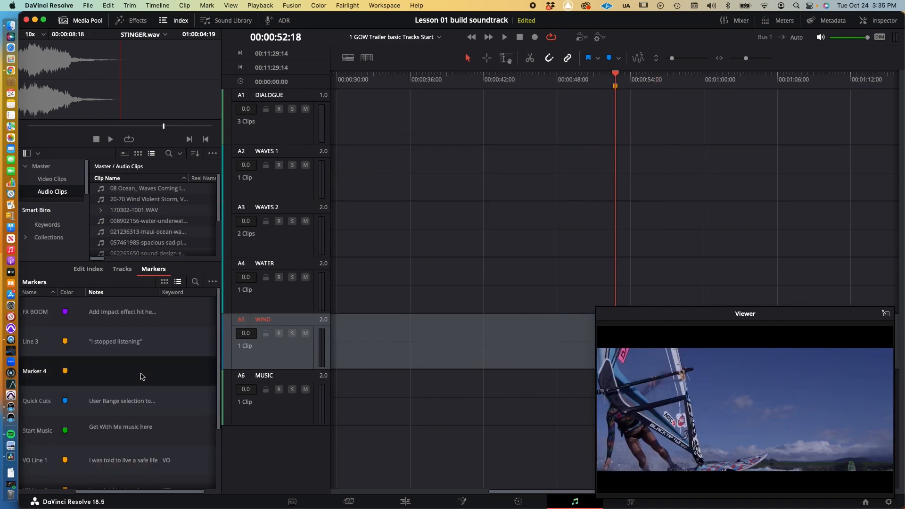
{"action": "key", "text": "Down"}
{"action": "key", "text": "Down"}
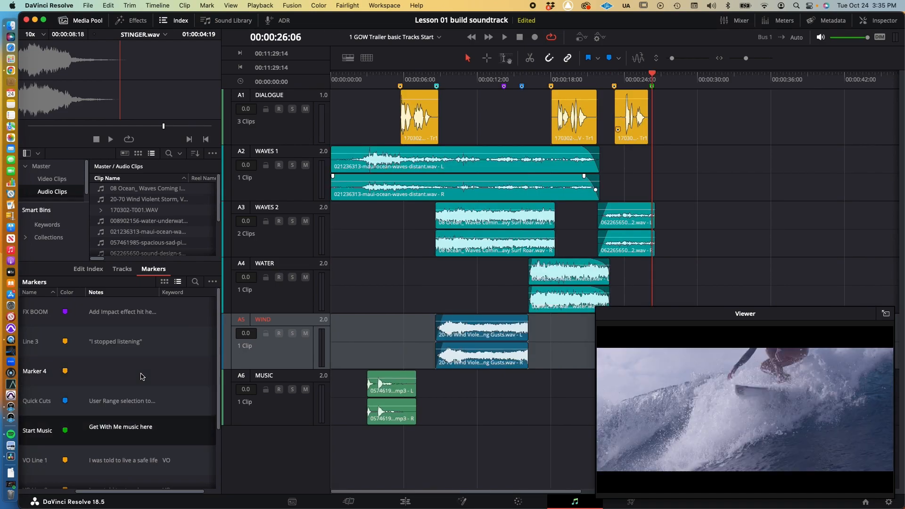
{"action": "key", "text": "Down"}
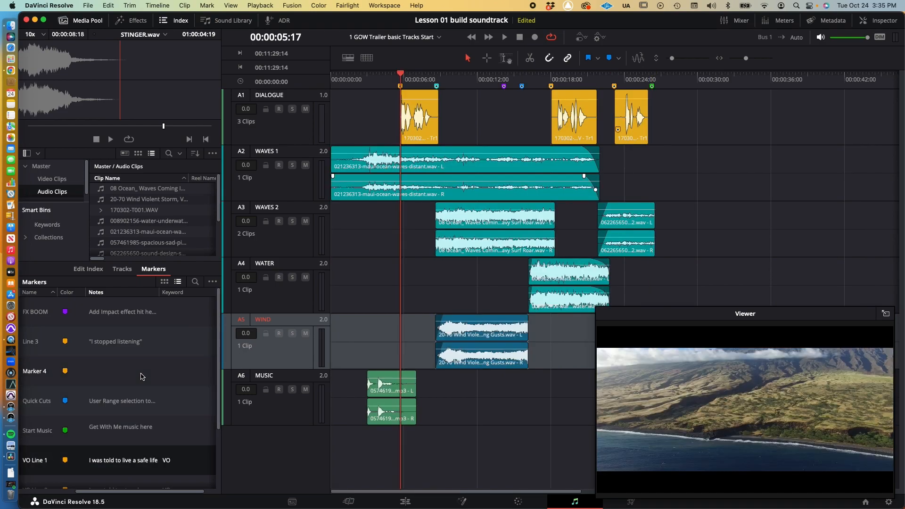
{"action": "key", "text": "Up"}
{"action": "key", "text": "Up"}
{"action": "key", "text": "Up"}
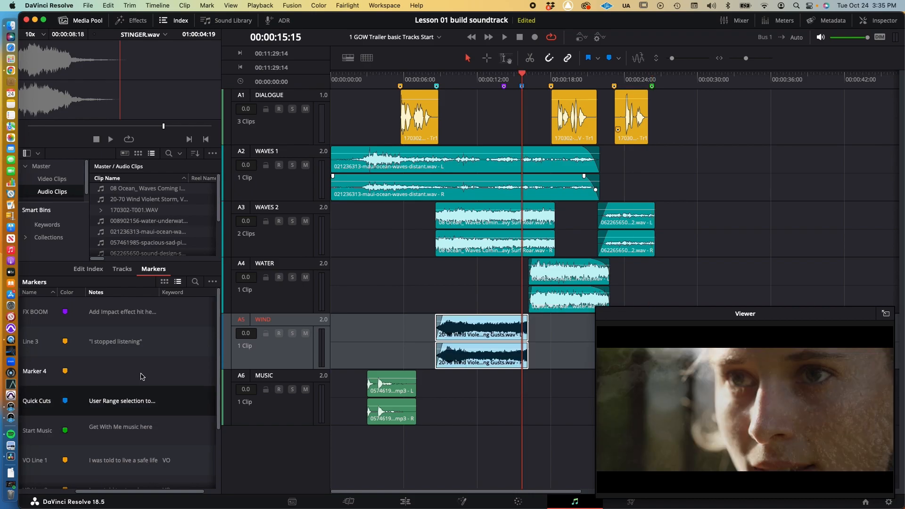
{"action": "key", "text": "Up"}
{"action": "key", "text": "Up"}
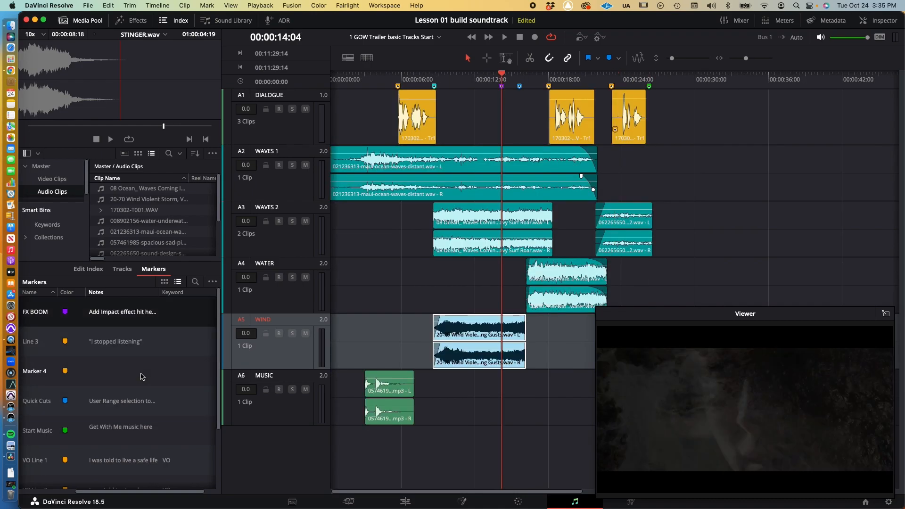
- Review lesson steps 5 and 6 in the lesson book in Chrome and switch back to DaVinci Resolve
{"action": "key", "text": "super+Tab"}
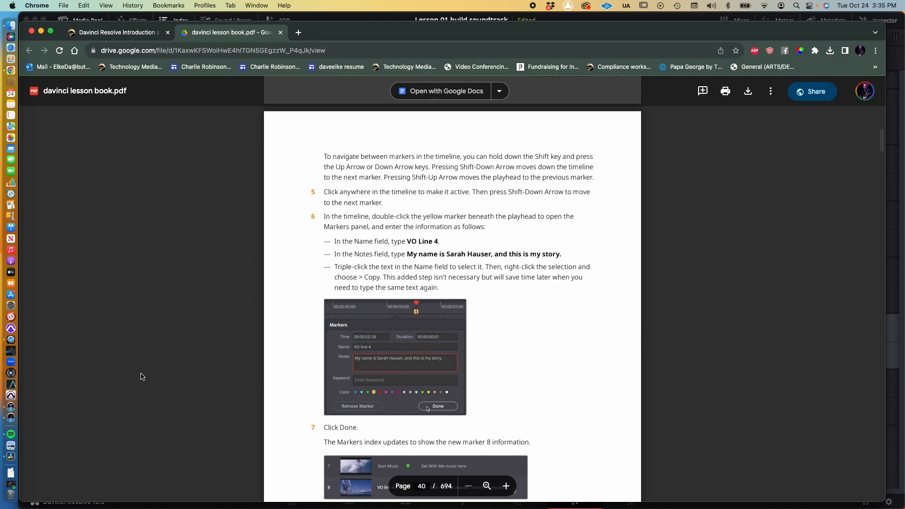
{"action": "scroll", "coordinate": [387, 276], "scroll_direction": "up", "scroll_amount": 2}
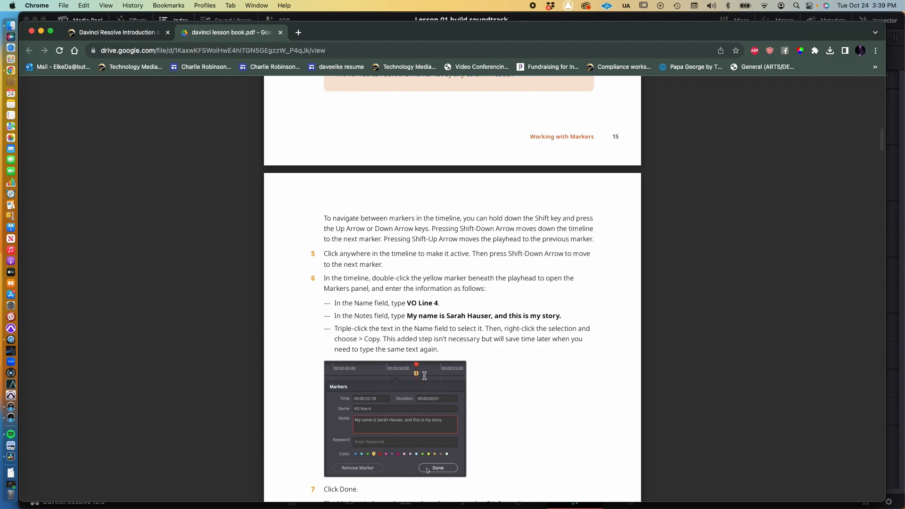
{"action": "key", "text": "super+Tab"}
{"action": "key", "text": "super+Tab"}
{"action": "key", "text": "super+Tab"}
{"action": "key", "text": "super+Tab"}
{"action": "key", "text": "super+Tab"}
{"action": "key", "text": "super+Tab"}
{"action": "key", "text": "super+Tab"}
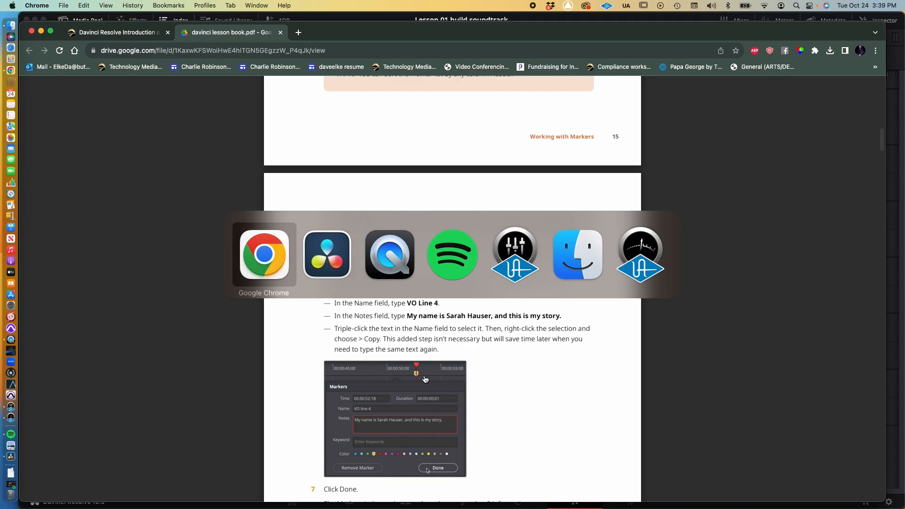
{"action": "key", "text": "super+Tab"}
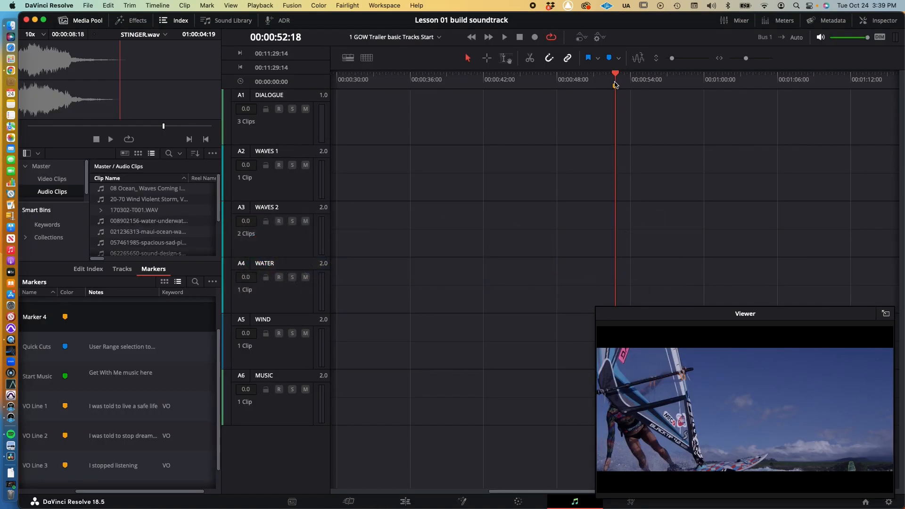
- Open the yellow marker at 00:00:52:18 in the timeline for editing and set its name to VO Line 4
{"action": "scroll", "coordinate": [572, 126], "scroll_direction": "left", "scroll_amount": 10}
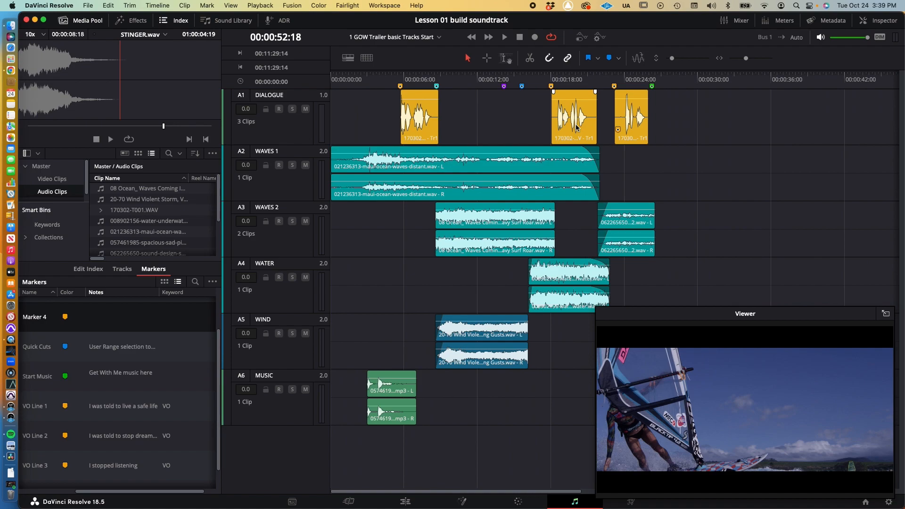
{"action": "scroll", "coordinate": [576, 126], "scroll_direction": "right", "scroll_amount": 8}
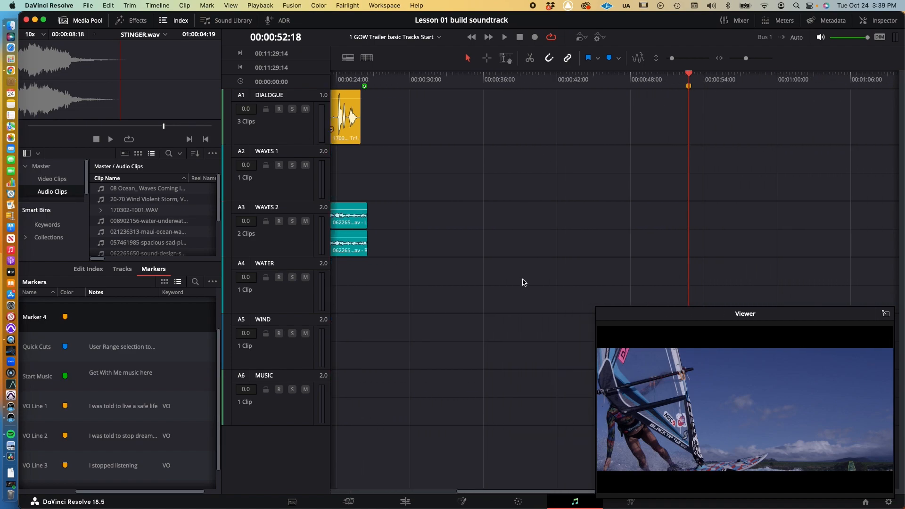
{"action": "mouse_move", "coordinate": [543, 491]}
{"action": "left_mouse_down"}
{"action": "mouse_move", "coordinate": [484, 492]}
{"action": "mouse_move", "coordinate": [528, 495]}
{"action": "left_mouse_up"}
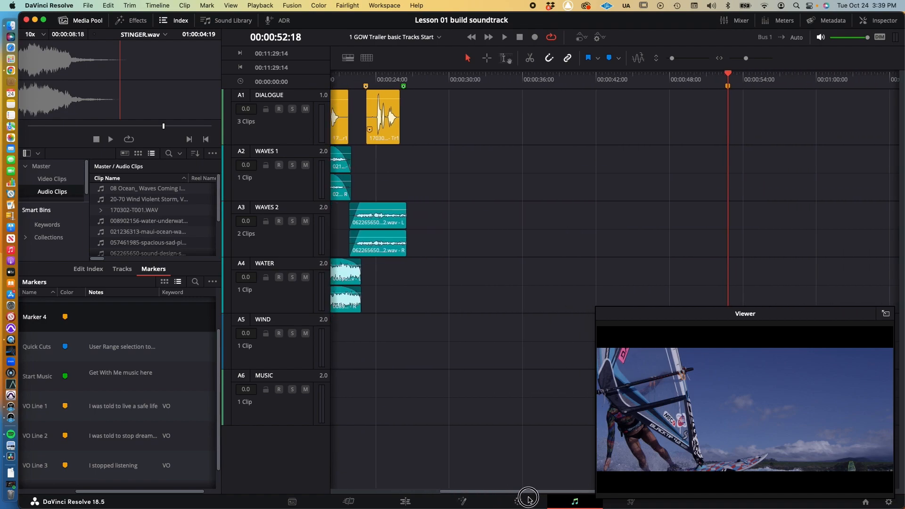
{"action": "double_click", "coordinate": [728, 86]}
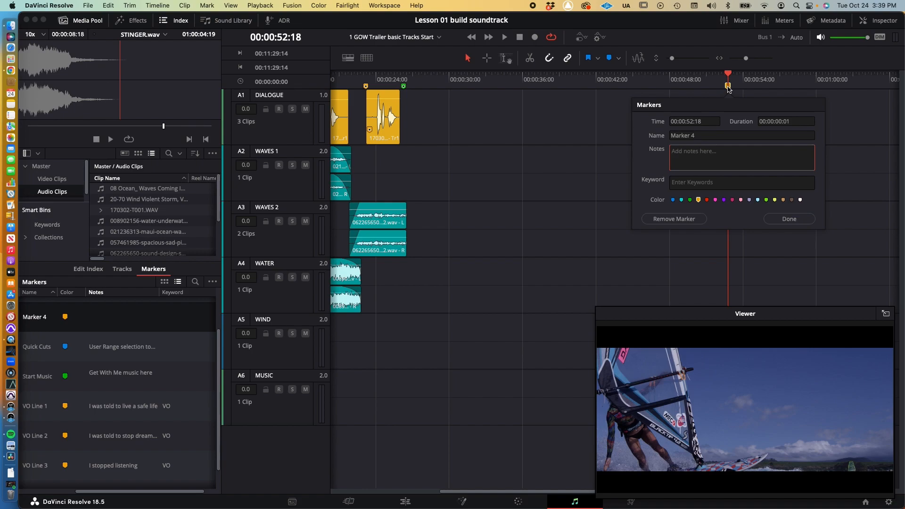
{"action": "key", "text": "super+Tab"}
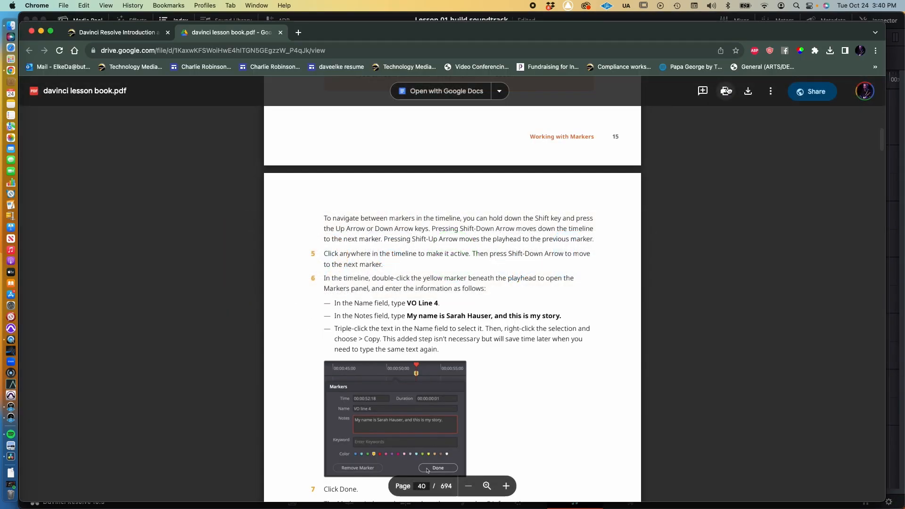
{"action": "key", "text": "super+Tab"}
{"action": "double_click", "coordinate": [728, 86]}
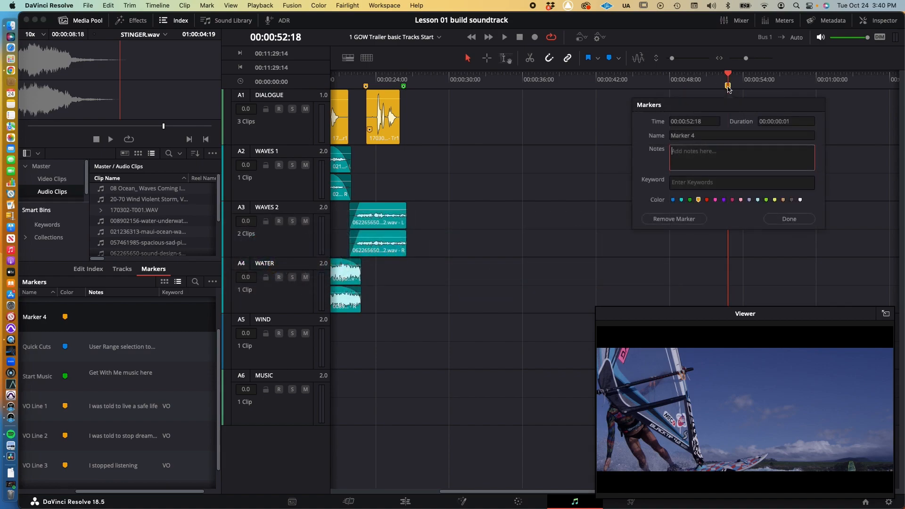
{"action": "left_click", "coordinate": [659, 134]}
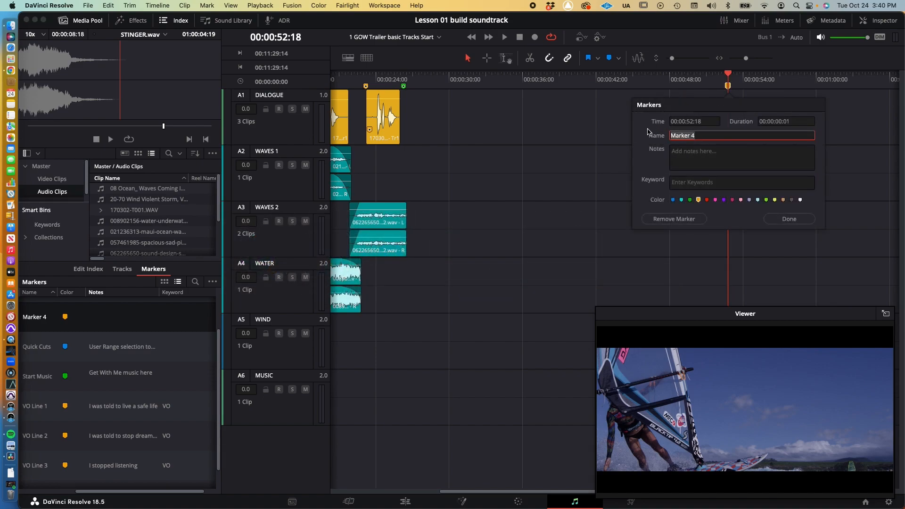
{"action": "type", "text": "VO Linew"}
{"action": "key", "text": "BackSpace"}
{"action": "type", "text": "4"}
- Enter the self-introduction sentence from lesson step 6 in the VO Line 4 marker's Notes, and return to the lesson book in Chrome
{"action": "key", "text": "super+Tab"}
{"action": "double_click", "coordinate": [729, 86]}
{"action": "type", "text": "My name is Sarah Hauser, and this is my story."}
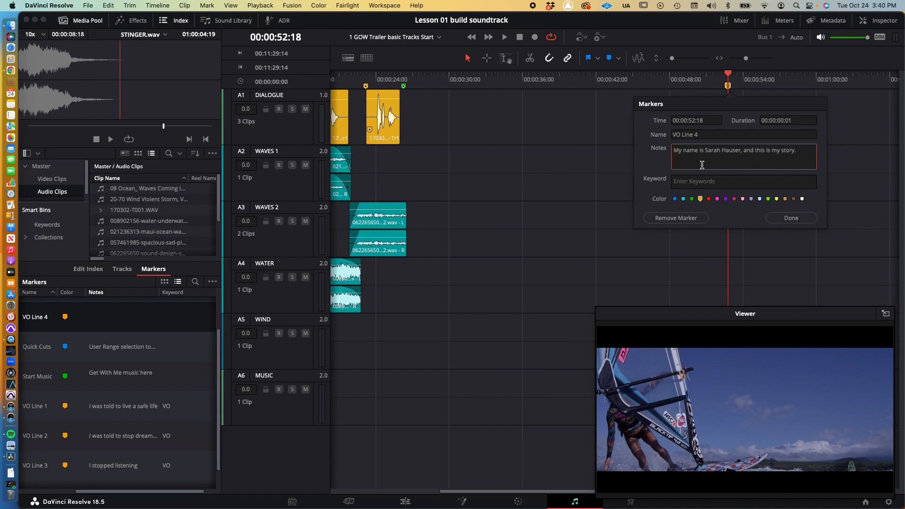
{"action": "key", "text": "super+Tab"}
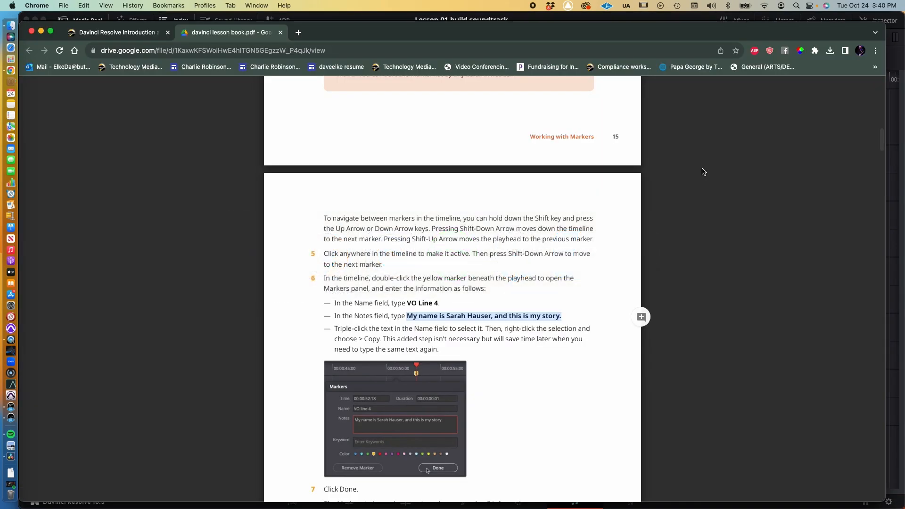
- Review lesson steps 7 and 8 in the lesson book, then look through the Markers index in DaVinci Resolve
{"action": "scroll", "coordinate": [619, 218], "scroll_direction": "down", "scroll_amount": 2}
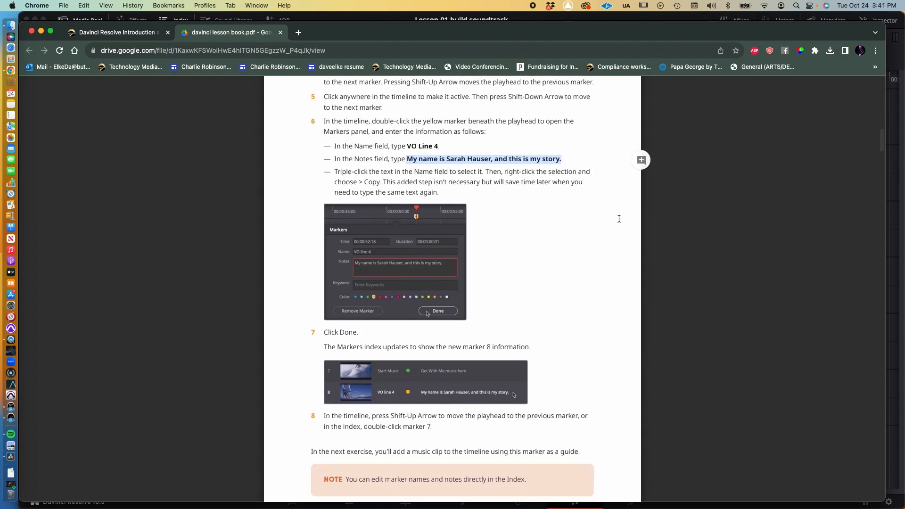
{"action": "scroll", "coordinate": [619, 219], "scroll_direction": "down", "scroll_amount": 3}
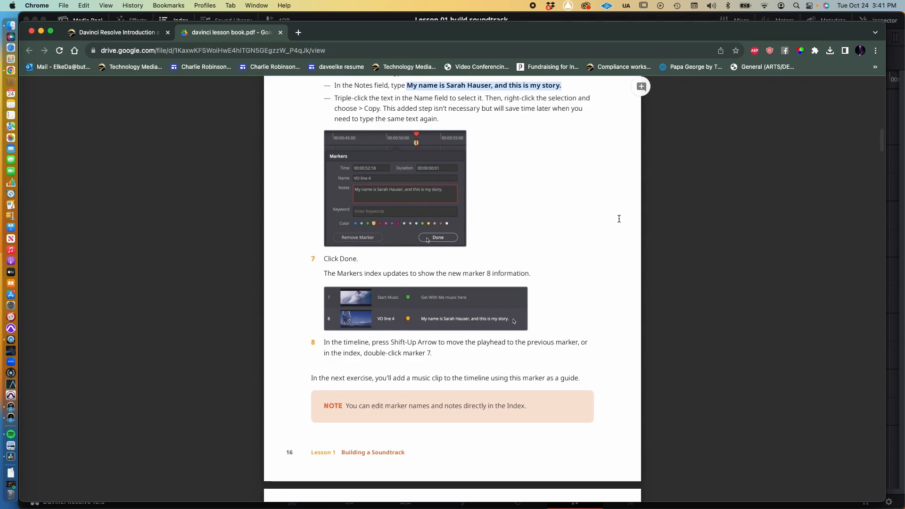
{"action": "key", "text": "super+Tab"}
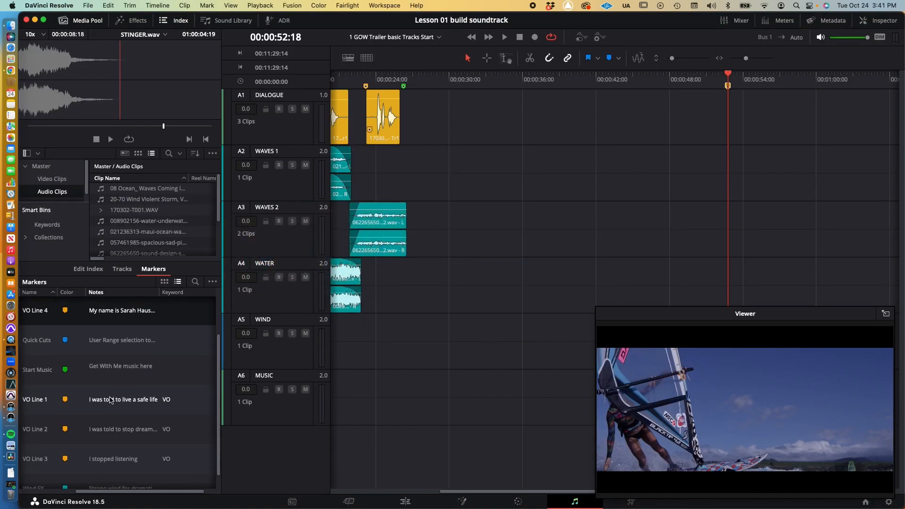
{"action": "scroll", "coordinate": [110, 400], "scroll_direction": "up", "scroll_amount": 2}
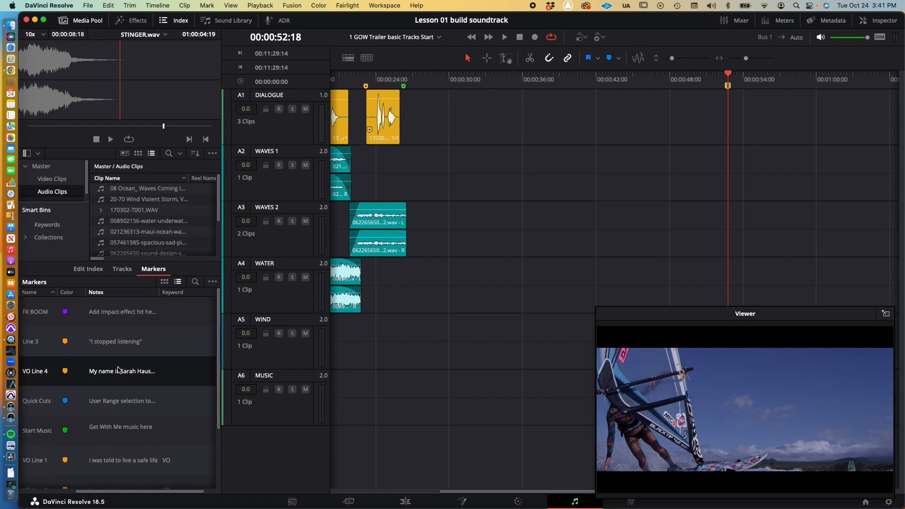
{"action": "scroll", "coordinate": [116, 372], "scroll_direction": "down", "scroll_amount": 3}
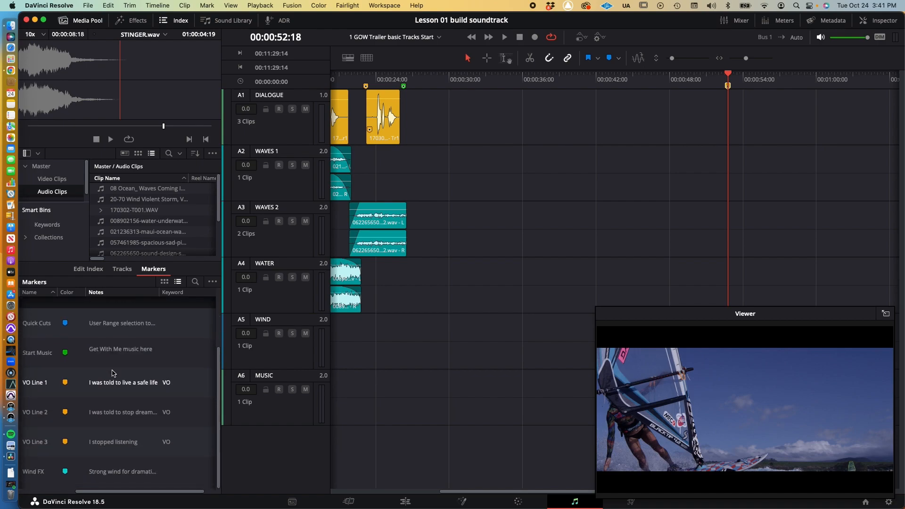
{"action": "scroll", "coordinate": [107, 354], "scroll_direction": "left", "scroll_amount": 3}
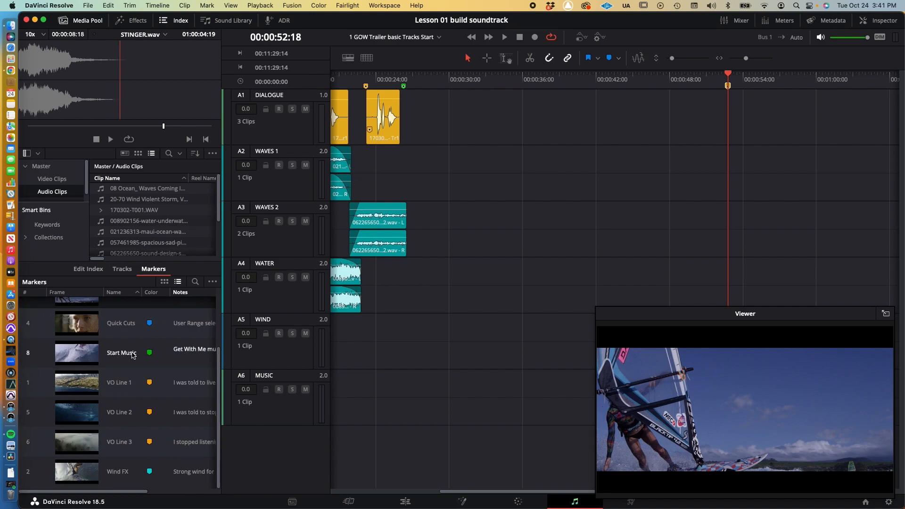
{"action": "scroll", "coordinate": [133, 355], "scroll_direction": "up", "scroll_amount": 3}
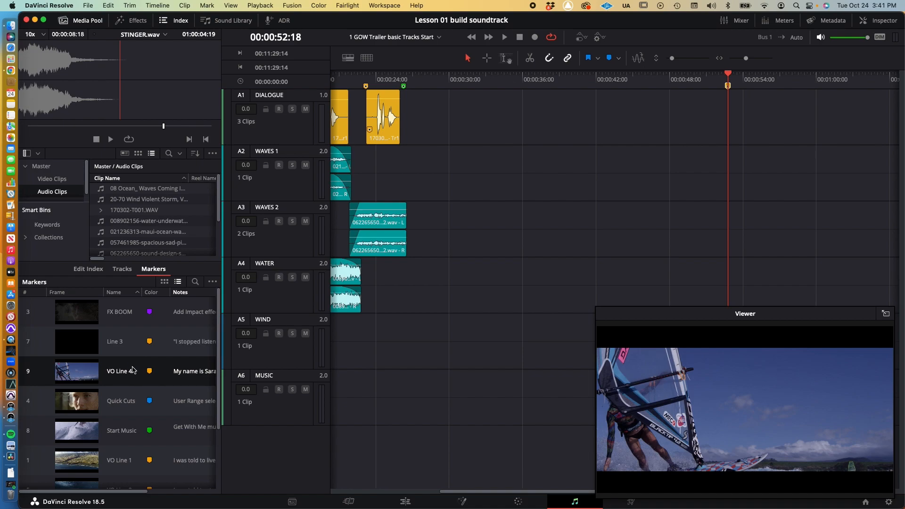
- Visit the Start Music, Line 3 and VO Line 4 markers from the Markers index, and recheck lesson step 8 in Chrome
{"action": "left_click", "coordinate": [132, 433]}
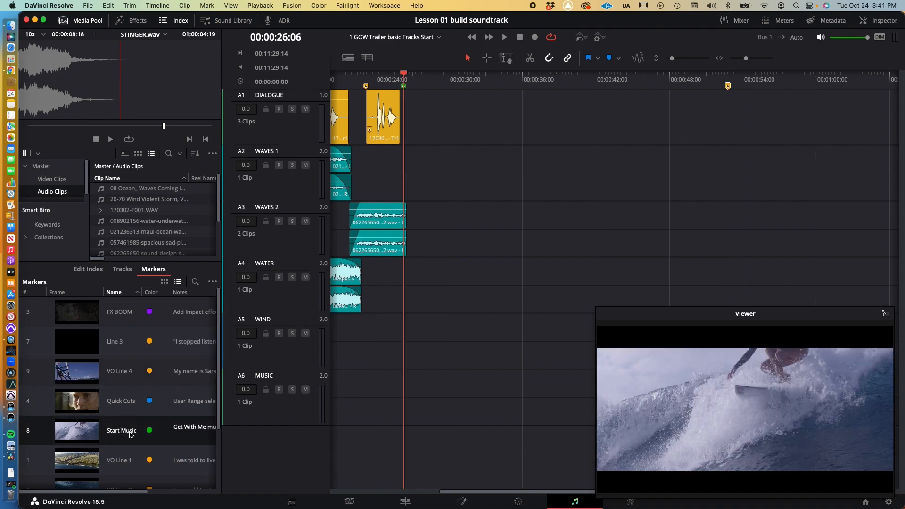
{"action": "left_click", "coordinate": [135, 342]}
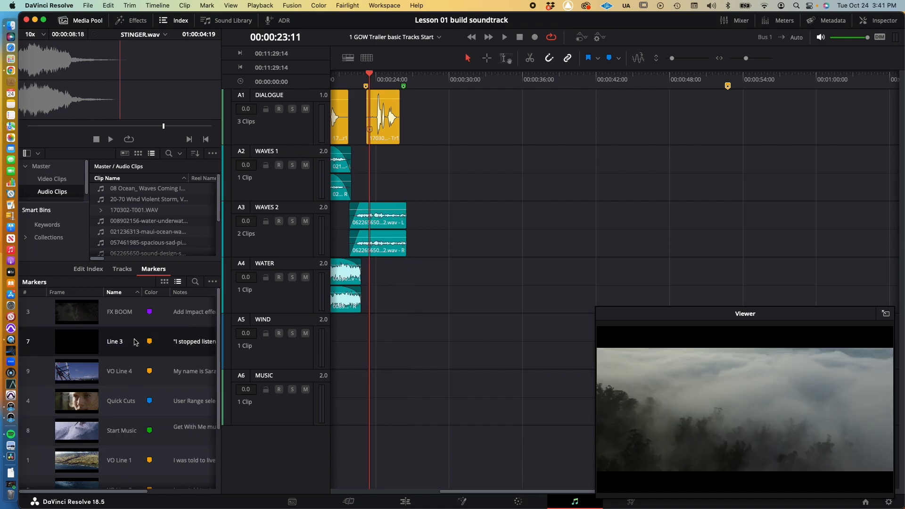
{"action": "left_click", "coordinate": [132, 375]}
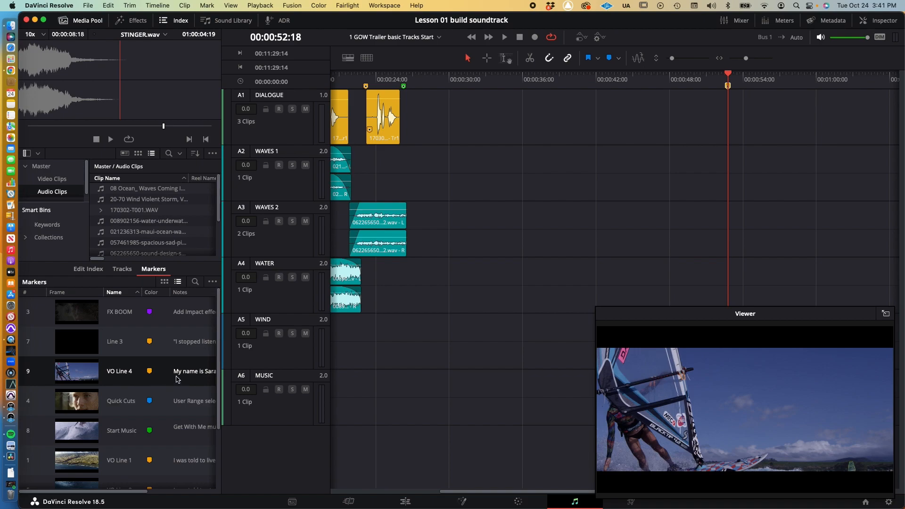
{"action": "key", "text": "super+Tab"}
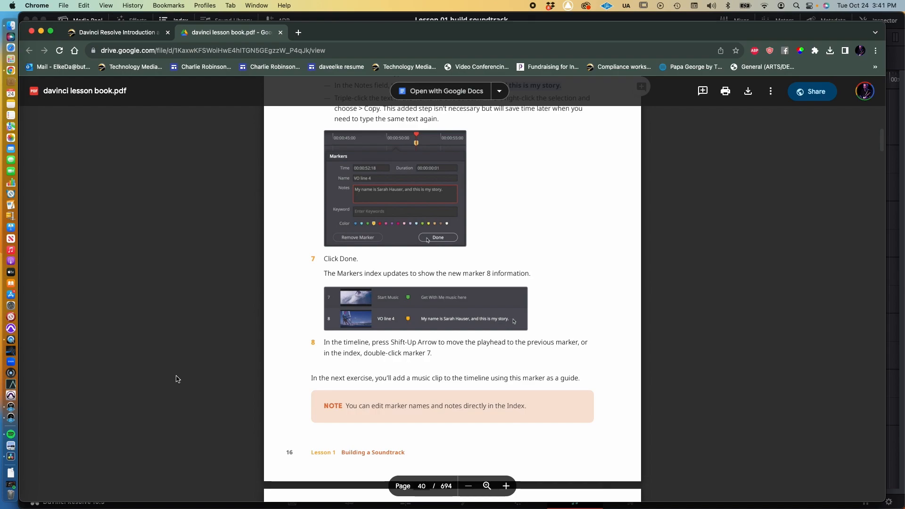
{"action": "key", "text": "super+Tab"}
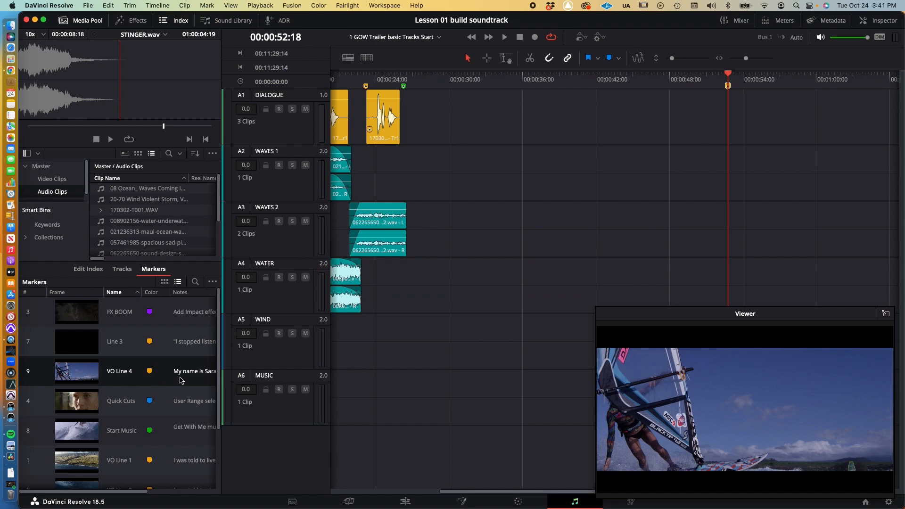
- Move the playhead between the Start Music and VO Line 4 markers from the Markers index, finishing on Start Music
{"action": "left_click", "coordinate": [163, 433]}
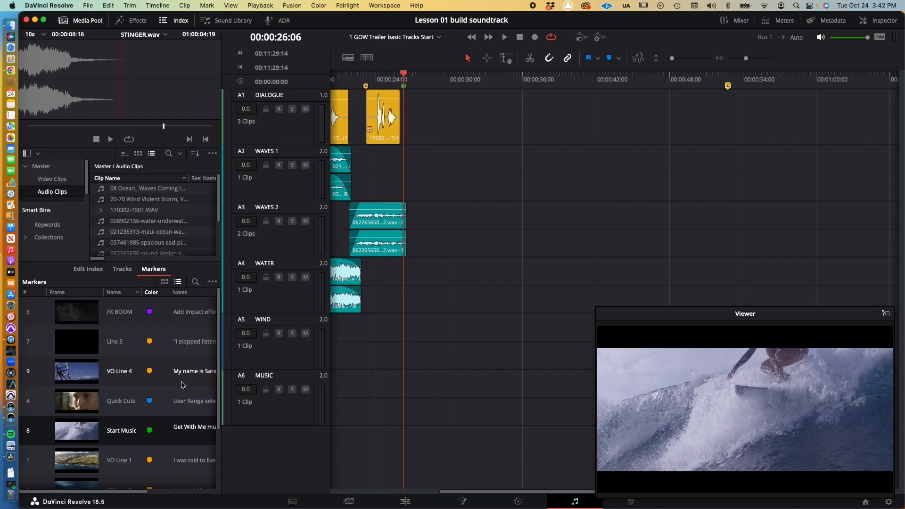
{"action": "scroll", "coordinate": [175, 355], "scroll_direction": "right", "scroll_amount": 5}
{"action": "scroll", "coordinate": [167, 351], "scroll_direction": "left", "scroll_amount": 5}
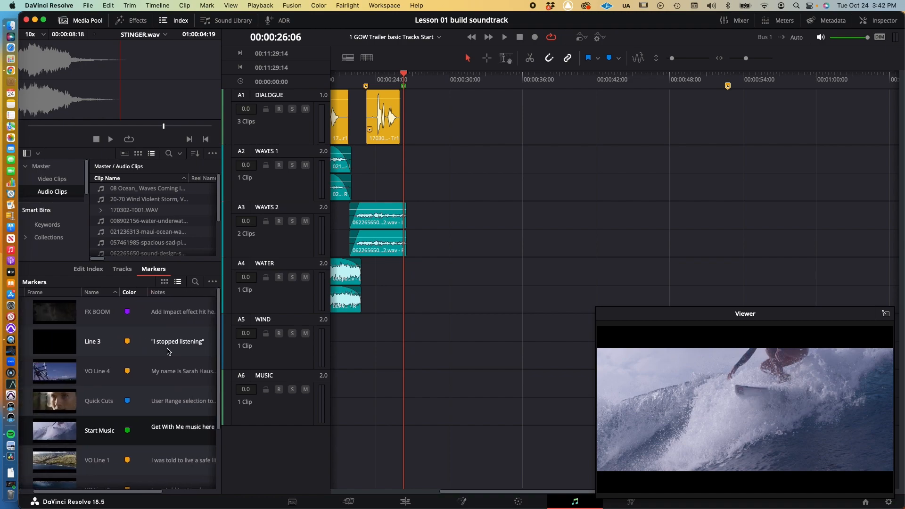
{"action": "left_click", "coordinate": [143, 376]}
{"action": "scroll", "coordinate": [87, 378], "scroll_direction": "left", "scroll_amount": 2}
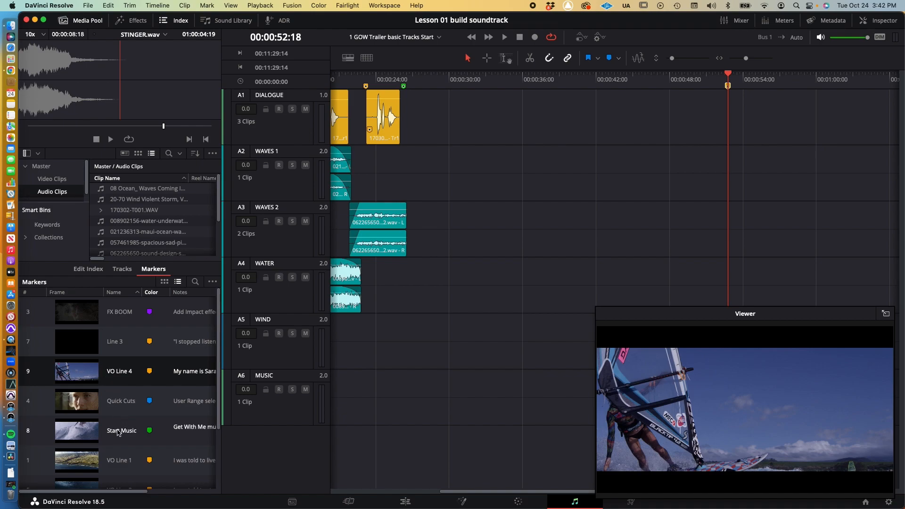
{"action": "left_click", "coordinate": [175, 435]}
{"action": "scroll", "coordinate": [175, 434], "scroll_direction": "right", "scroll_amount": 3}
{"action": "scroll", "coordinate": [175, 434], "scroll_direction": "left", "scroll_amount": 3}
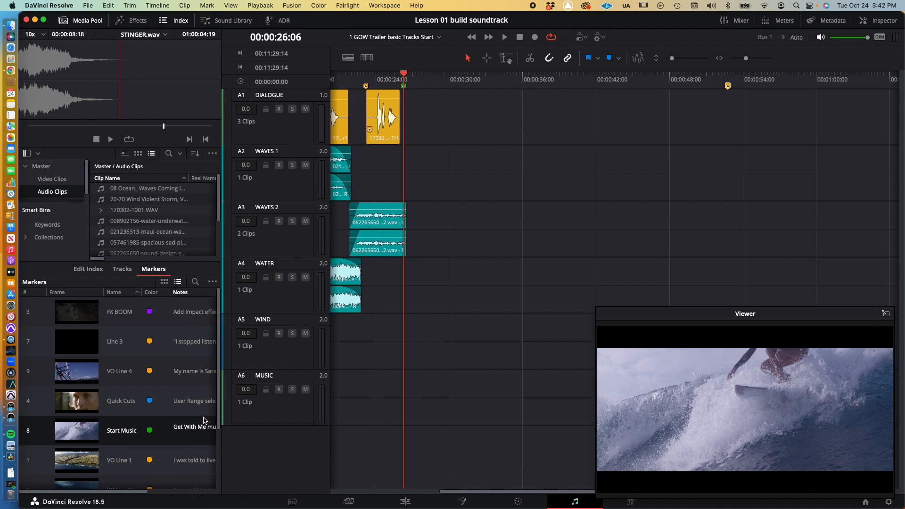
- Read step 1 of Adding Audio Clips to the Timeline in Chrome, and load Get With Me for GOW Trailer.wav into DaVinci Resolve's preview player
{"action": "key", "text": "super+Tab"}
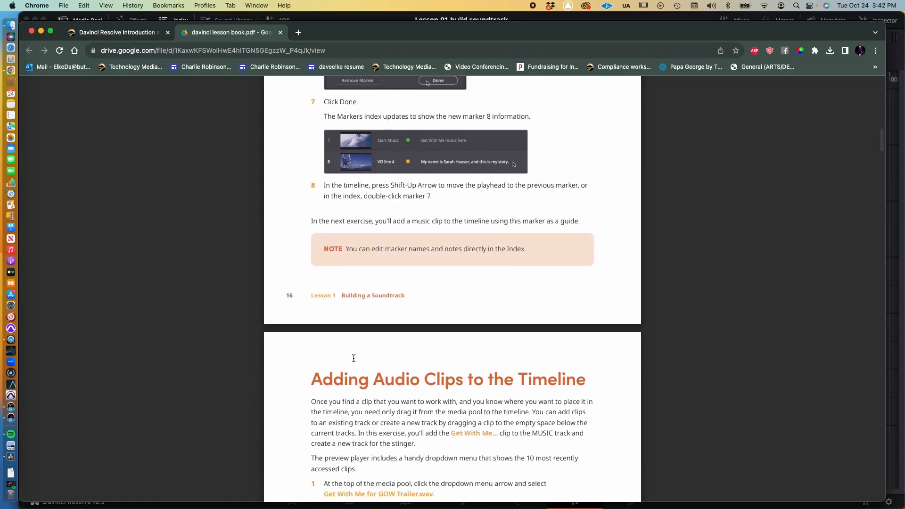
{"action": "scroll", "coordinate": [353, 358], "scroll_direction": "down", "scroll_amount": 5}
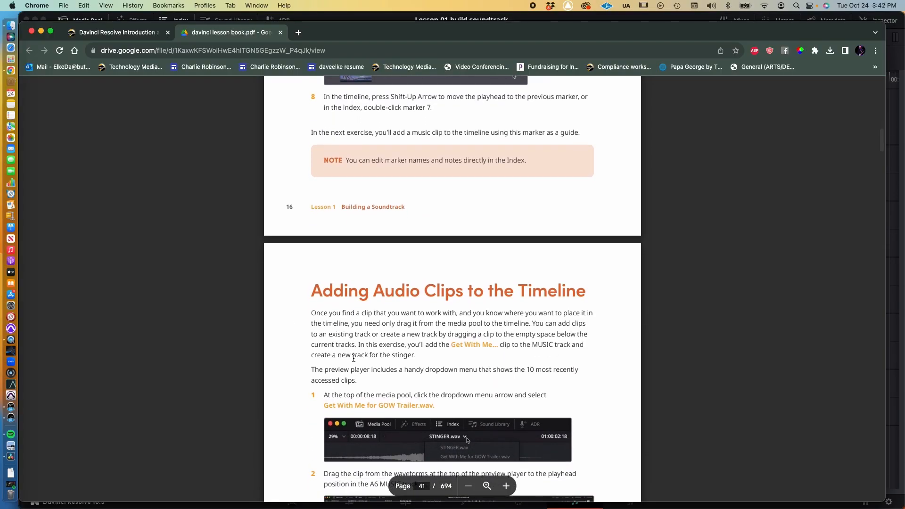
{"action": "scroll", "coordinate": [353, 359], "scroll_direction": "down", "scroll_amount": 3}
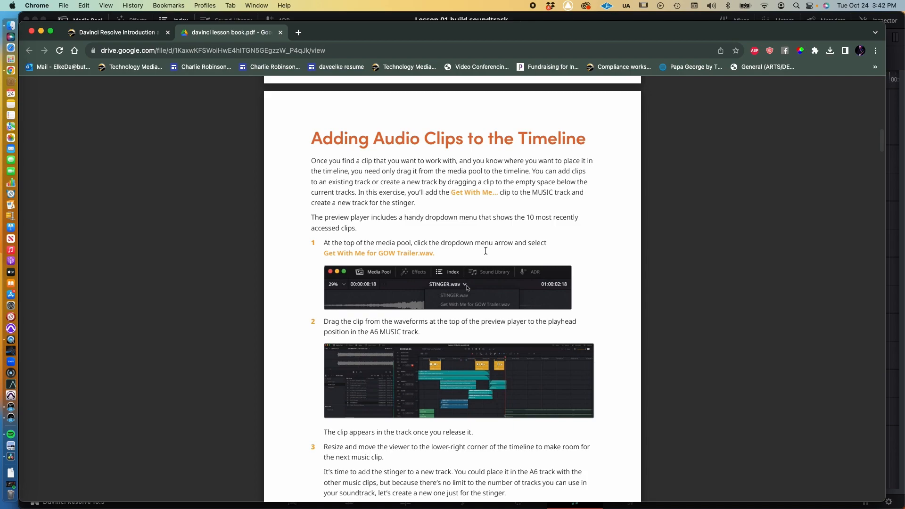
{"action": "key", "text": "super+Tab"}
{"action": "left_click", "coordinate": [182, 216]}
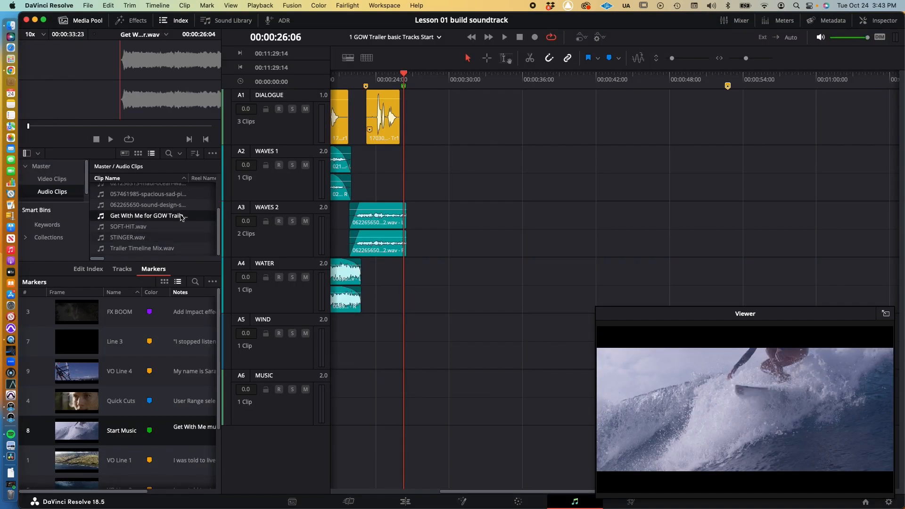
- Check lesson step 2 in Chrome and, in DaVinci Resolve, add Get With Me for GOW Trailer.wav to the A6 MUSIC track near the playhead
{"action": "key", "text": "super+Tab"}
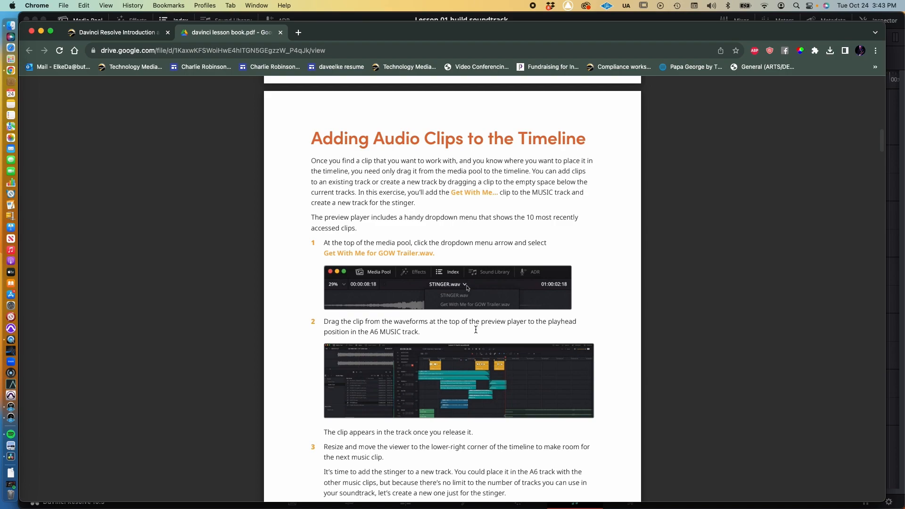
{"action": "scroll", "coordinate": [476, 328], "scroll_direction": "down", "scroll_amount": 2}
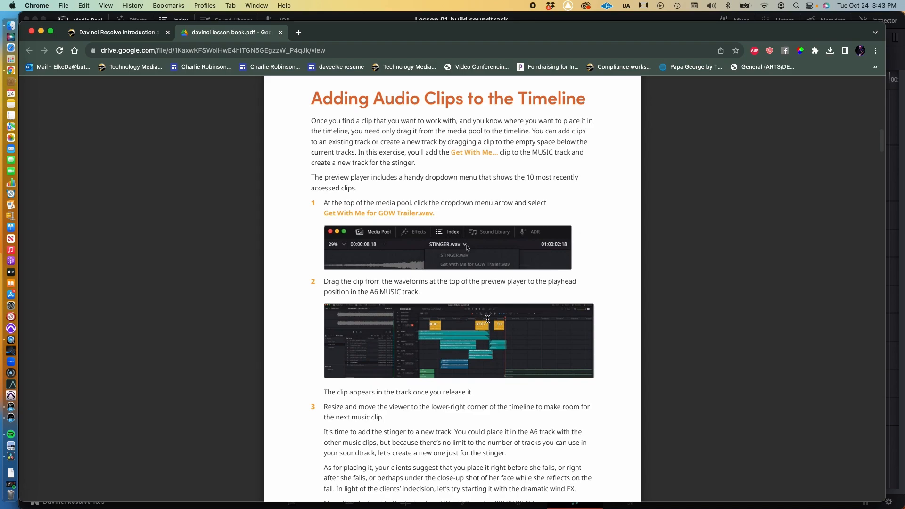
{"action": "key", "text": "super+Tab"}
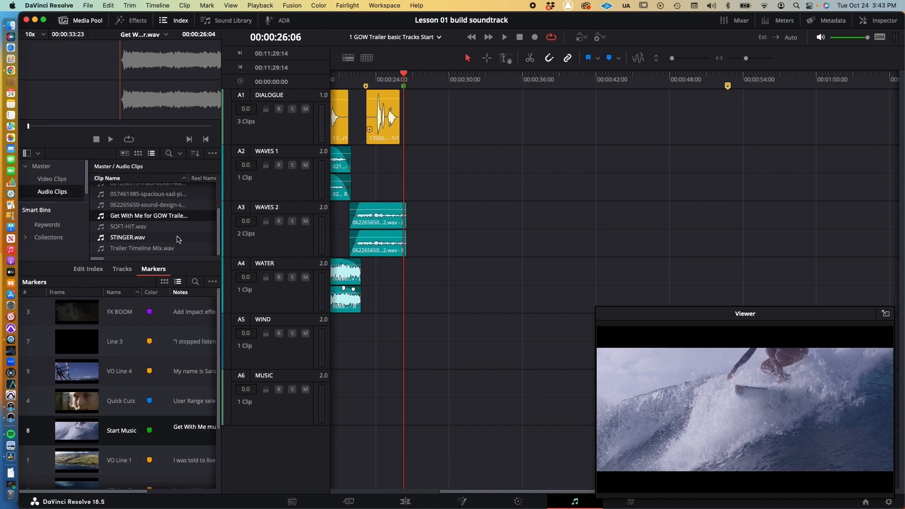
{"action": "mouse_move", "coordinate": [152, 217]}
{"action": "left_mouse_down"}
{"action": "mouse_move", "coordinate": [384, 353]}
{"action": "mouse_move", "coordinate": [395, 382]}
{"action": "mouse_move", "coordinate": [417, 388]}
{"action": "left_mouse_up"}
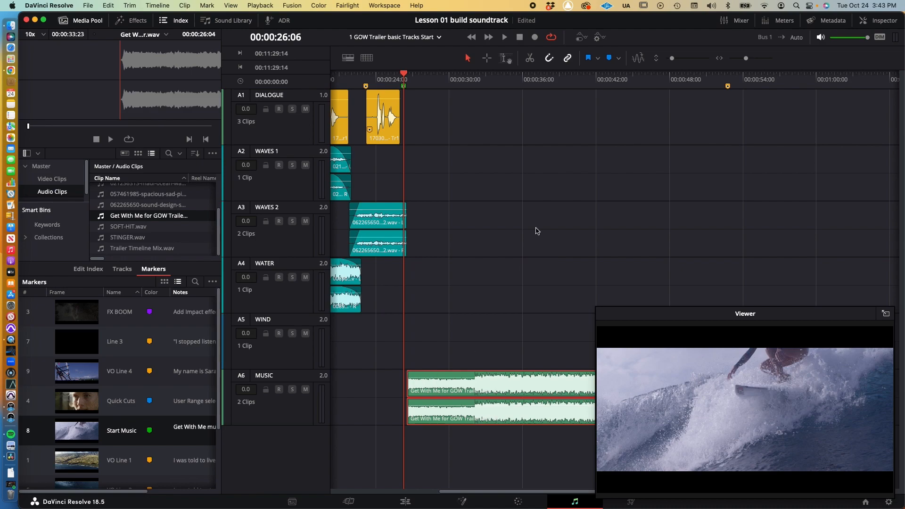
- Move the floating viewer aside and align the start of the new A6 music clip with the playhead at 00:00:26:06
{"action": "left_click_drag", "start_coordinate": [671, 58], "coordinate": [671, 58]}
{"action": "left_click_drag", "start_coordinate": [748, 61], "coordinate": [750, 61]}
{"action": "left_click_drag", "start_coordinate": [686, 312], "coordinate": [790, 266]}
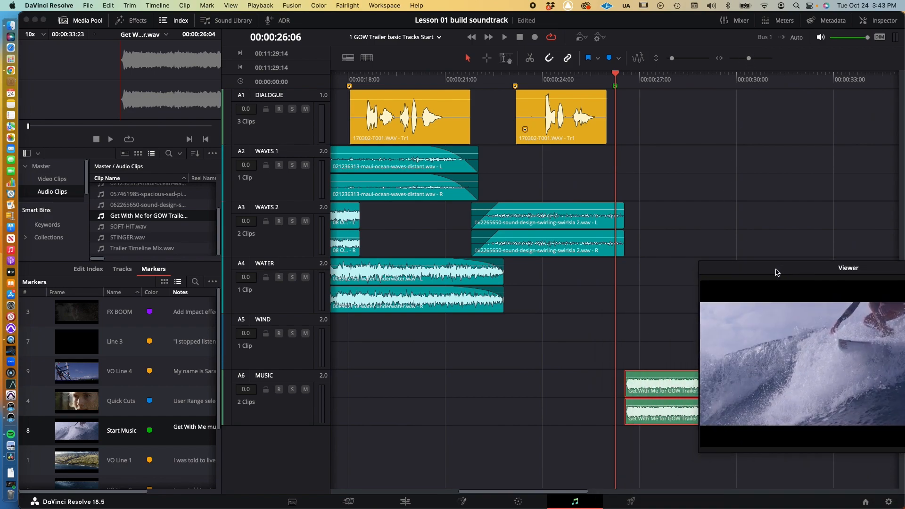
{"action": "left_click", "coordinate": [639, 387]}
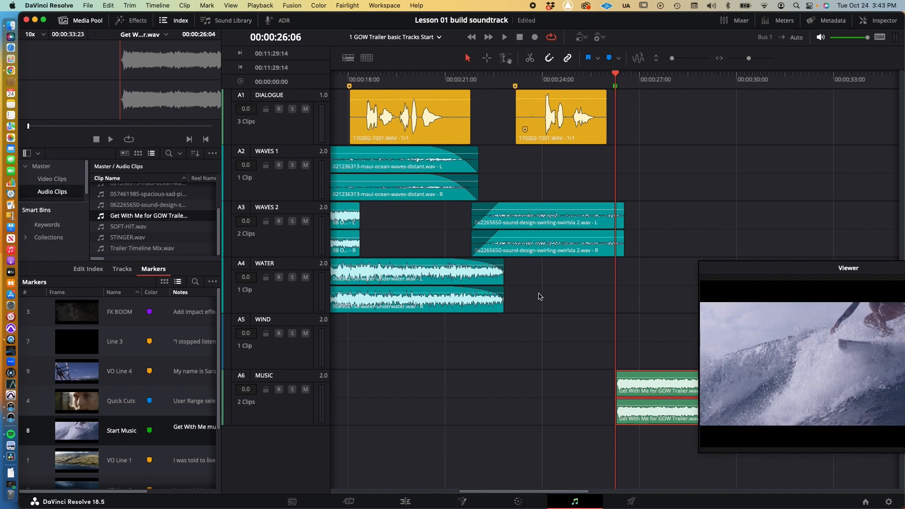
- Check lesson step 3 in Chrome and dock the floating viewer in DaVinci Resolve to make room in the timeline
{"action": "key", "text": "super+Tab"}
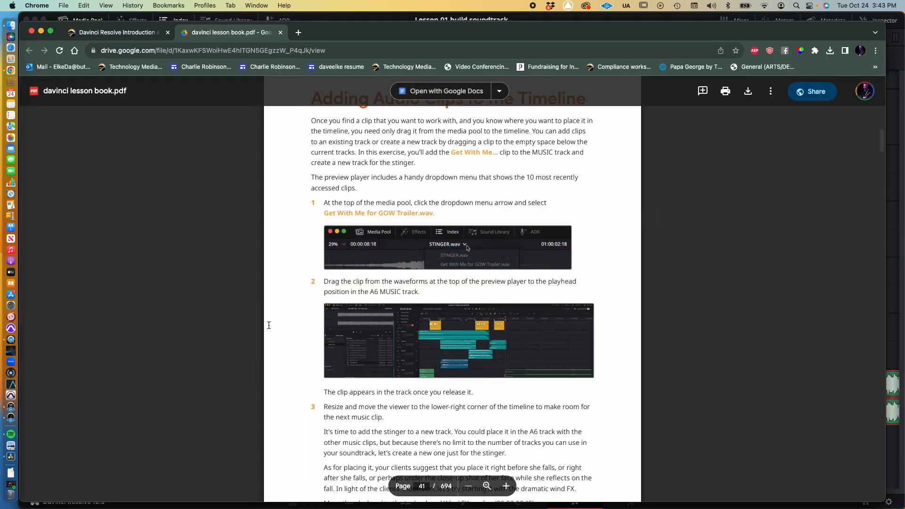
{"action": "scroll", "coordinate": [269, 325], "scroll_direction": "down", "scroll_amount": 5}
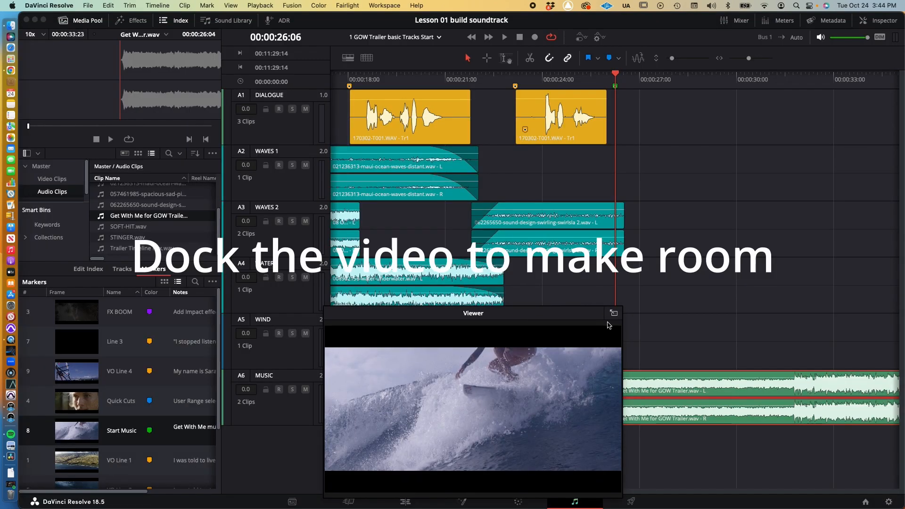
{"action": "left_click", "coordinate": [616, 314]}
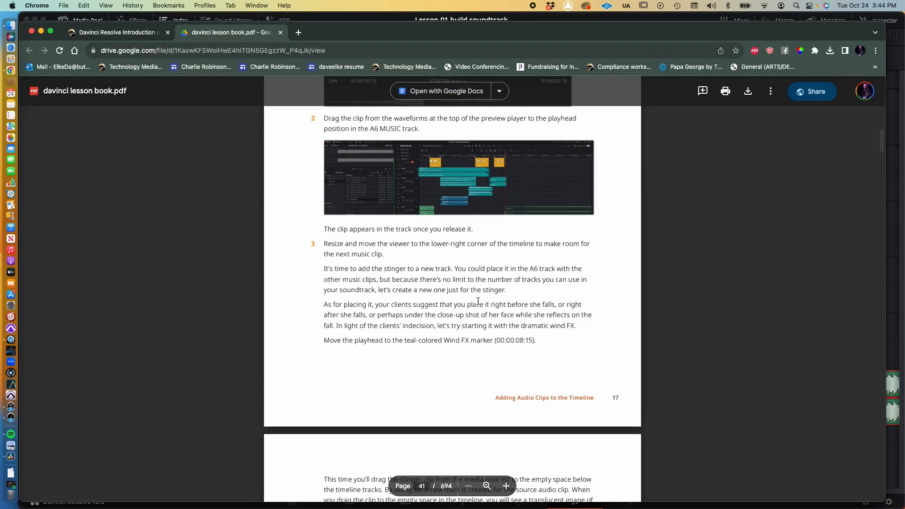
- Read the stinger placement instructions in the lesson book, and move the DaVinci Resolve playhead to the teal Wind FX marker
{"action": "scroll", "coordinate": [478, 301], "scroll_direction": "down", "scroll_amount": 3}
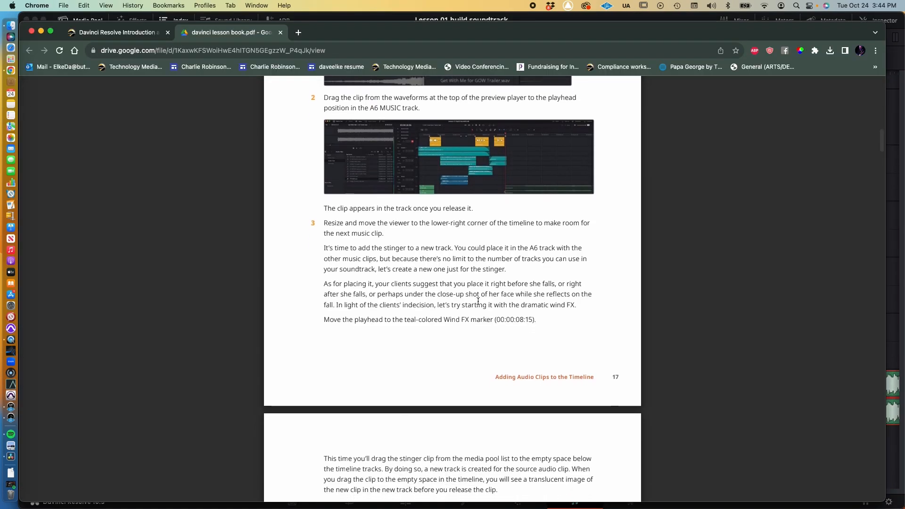
{"action": "scroll", "coordinate": [478, 301], "scroll_direction": "down", "scroll_amount": 1}
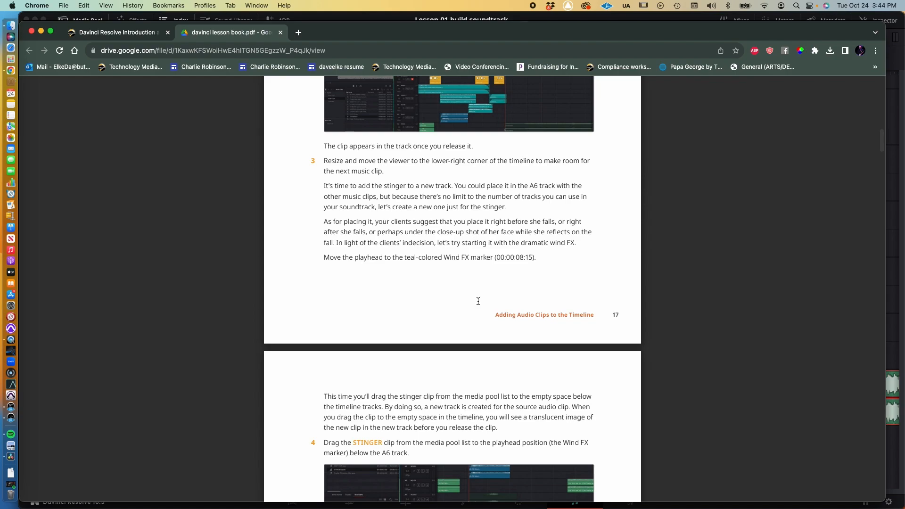
{"action": "key", "text": "super+Tab"}
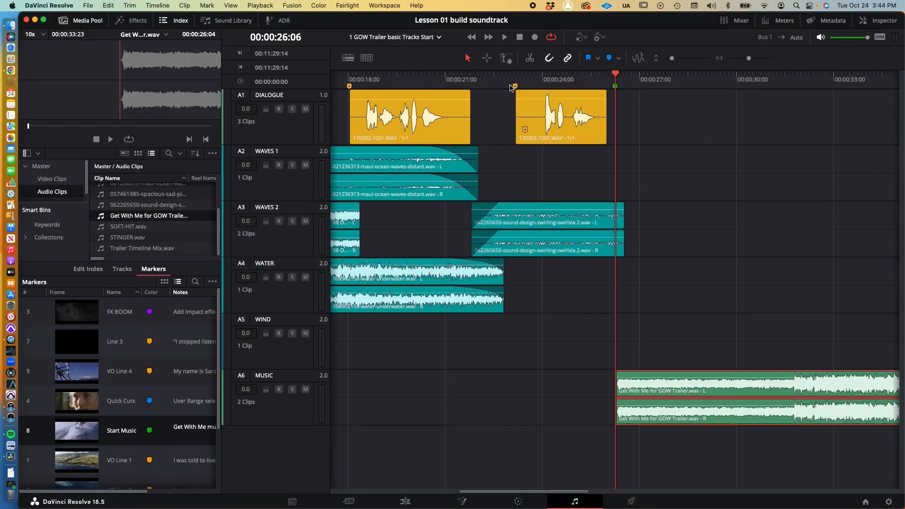
{"action": "scroll", "coordinate": [511, 88], "scroll_direction": "left", "scroll_amount": 10}
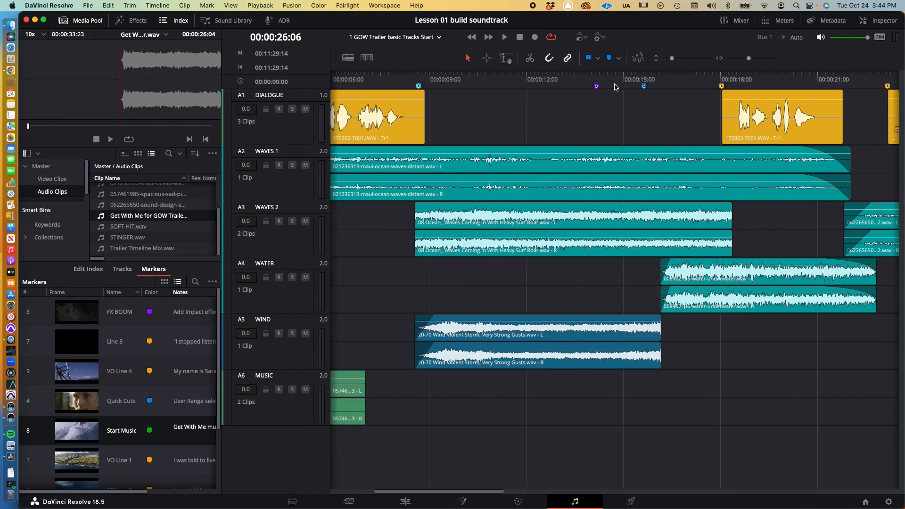
{"action": "left_click", "coordinate": [419, 86]}
- Switch to the lesson book in Chrome and read step 4 about adding the STINGER clip below the A6 track
{"action": "key", "text": "super+Tab"}
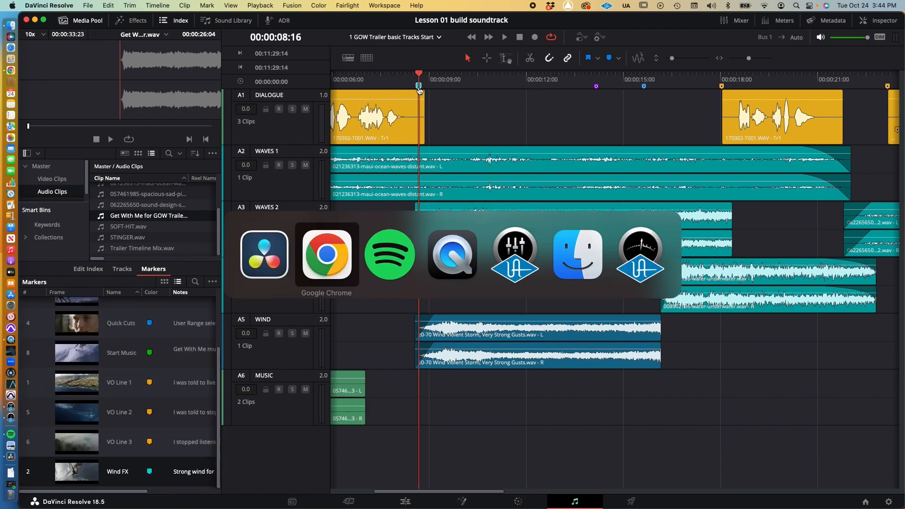
{"action": "scroll", "coordinate": [447, 226], "scroll_direction": "down", "scroll_amount": 5}
{"action": "scroll", "coordinate": [447, 227], "scroll_direction": "down", "scroll_amount": 1}
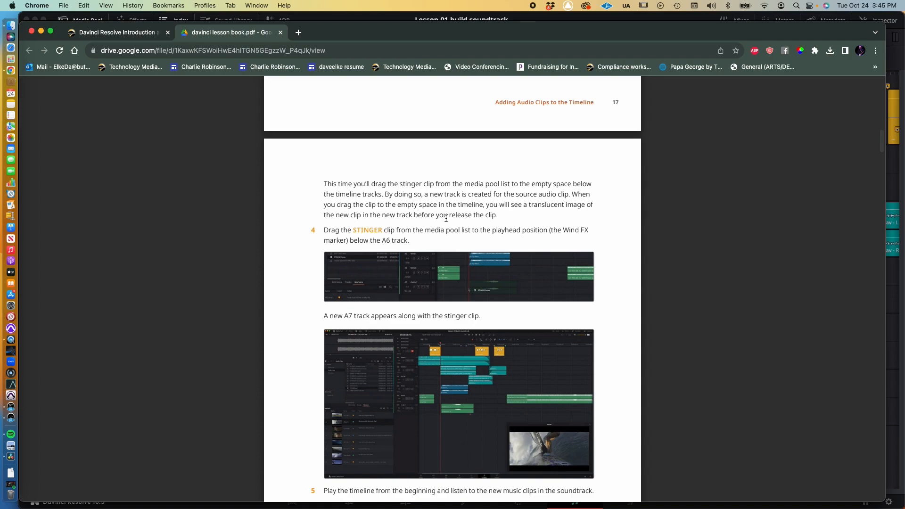
- Switch to DaVinci Resolve and place STINGER.wav on a new track below A6, starting at the playhead on the Wind FX marker
{"action": "scroll", "coordinate": [430, 213], "scroll_direction": "down", "scroll_amount": 1}
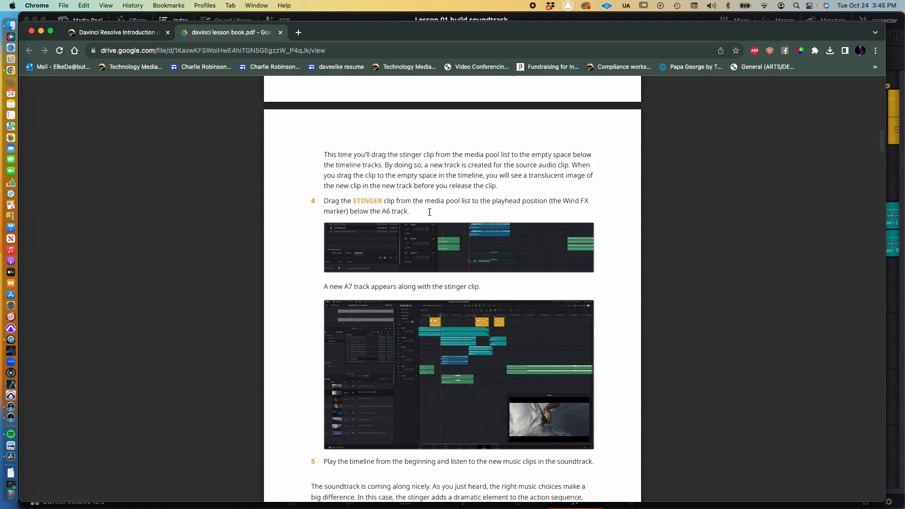
{"action": "key", "text": "super+Tab"}
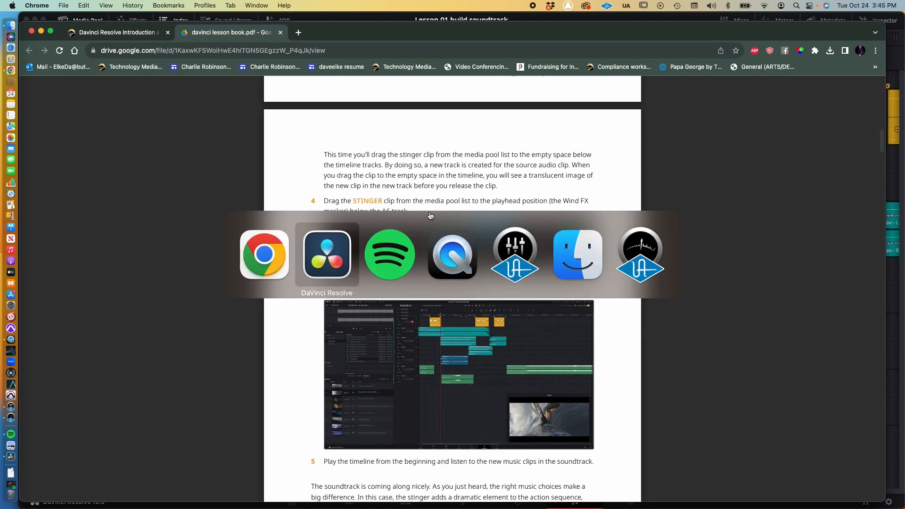
{"action": "left_click", "coordinate": [163, 238]}
{"action": "left_click_drag", "start_coordinate": [161, 240], "coordinate": [442, 442]}
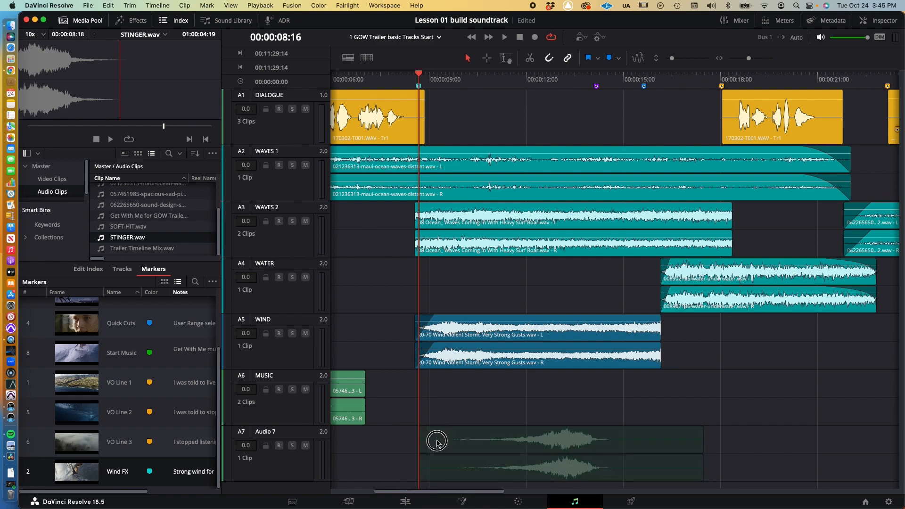
- Rename the new A7 track as stinger
{"action": "double_click", "coordinate": [278, 433]}
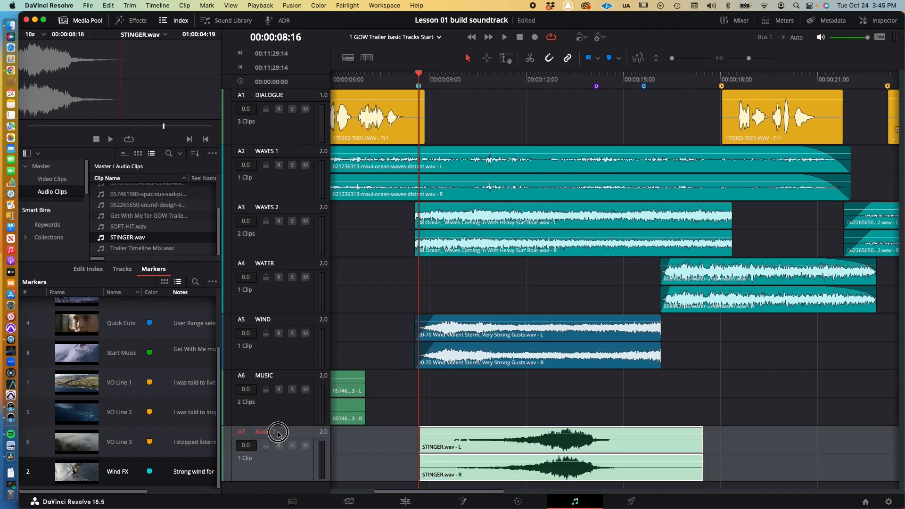
{"action": "type", "text": "si"}
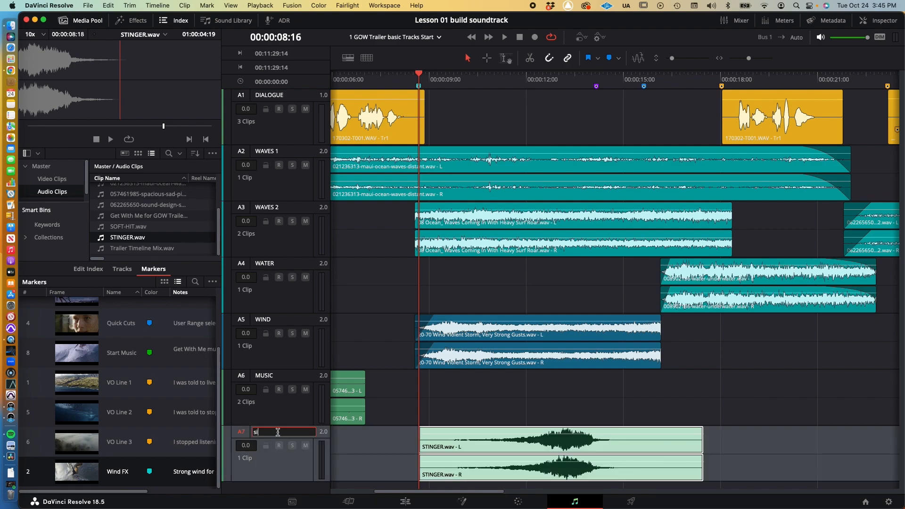
{"action": "key", "text": "Return"}
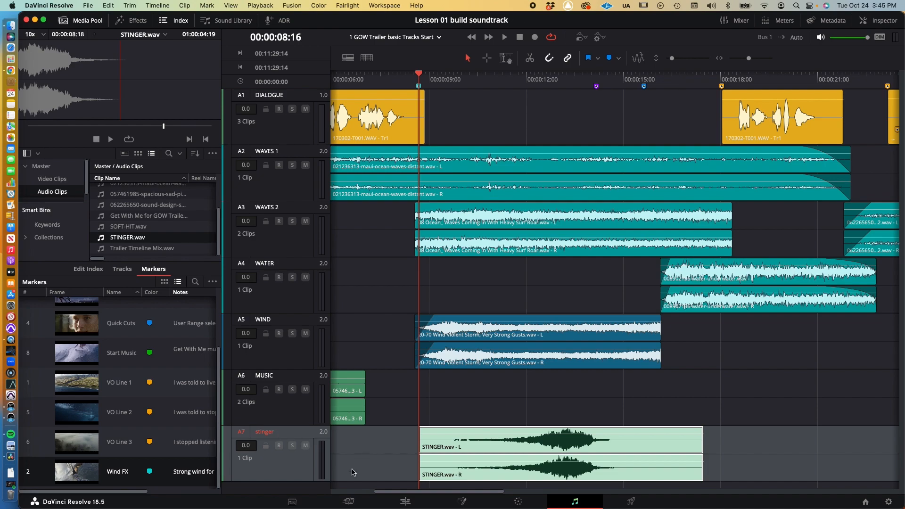
- Switch to the lesson book in Chrome and read step 5 and the tip about clip volume levels
{"action": "key", "text": "super+Tab"}
{"action": "scroll", "coordinate": [404, 372], "scroll_direction": "down", "scroll_amount": 3}
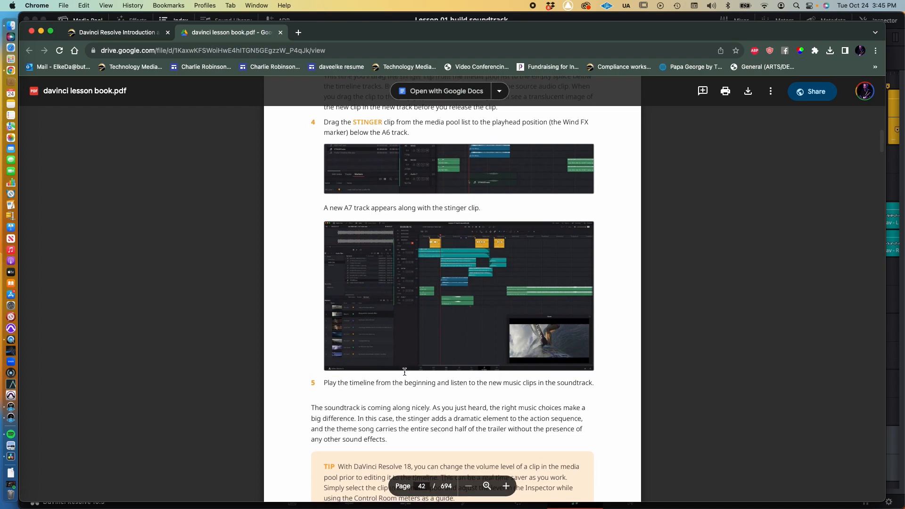
{"action": "scroll", "coordinate": [405, 372], "scroll_direction": "down", "scroll_amount": 2}
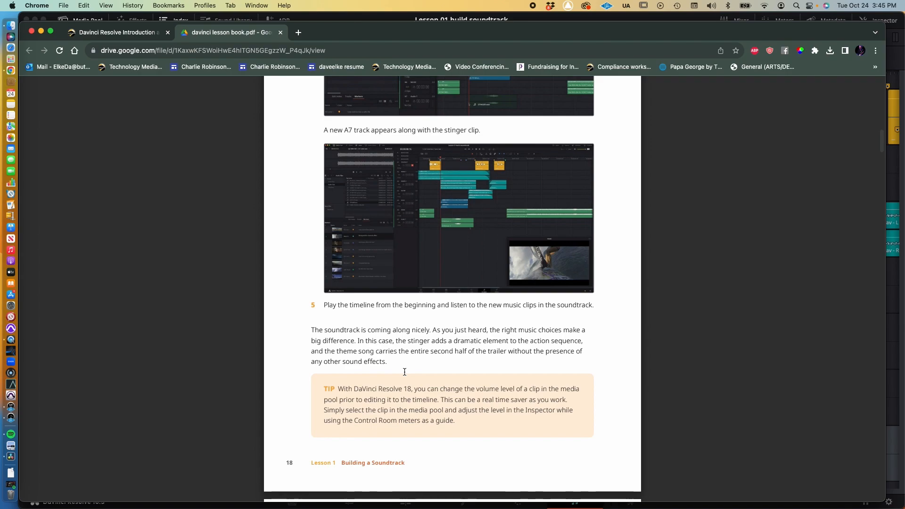
- Switch to DaVinci Resolve, show the audio meters and detach the viewer into a floating window
{"action": "key", "text": "super+Tab"}
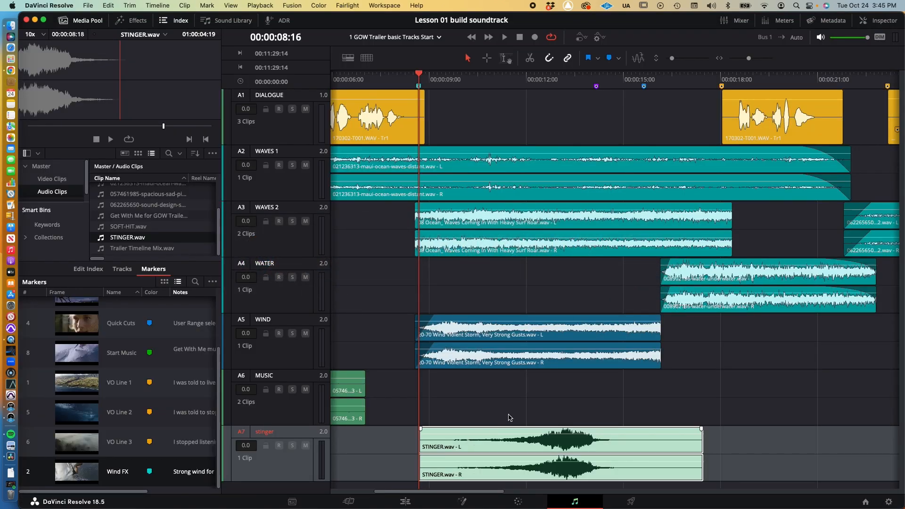
{"action": "scroll", "coordinate": [511, 427], "scroll_direction": "right", "scroll_amount": 12}
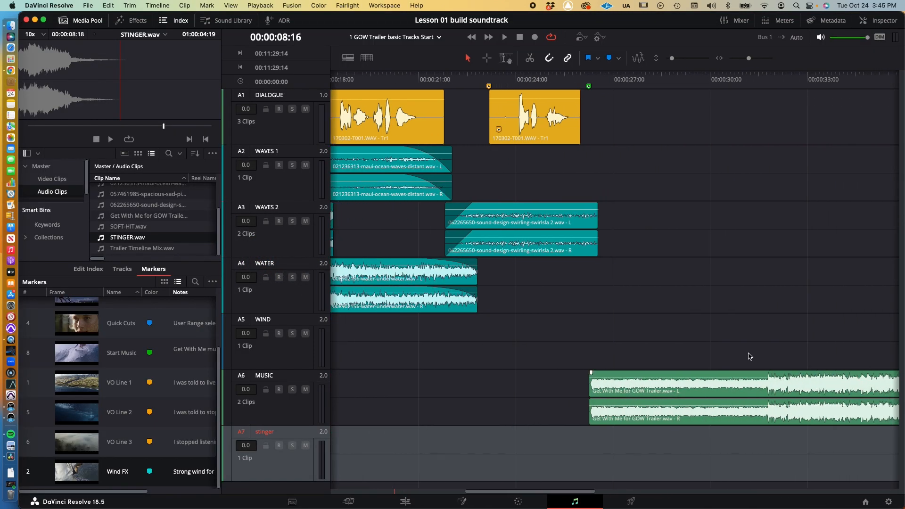
{"action": "scroll", "coordinate": [666, 372], "scroll_direction": "left", "scroll_amount": 5}
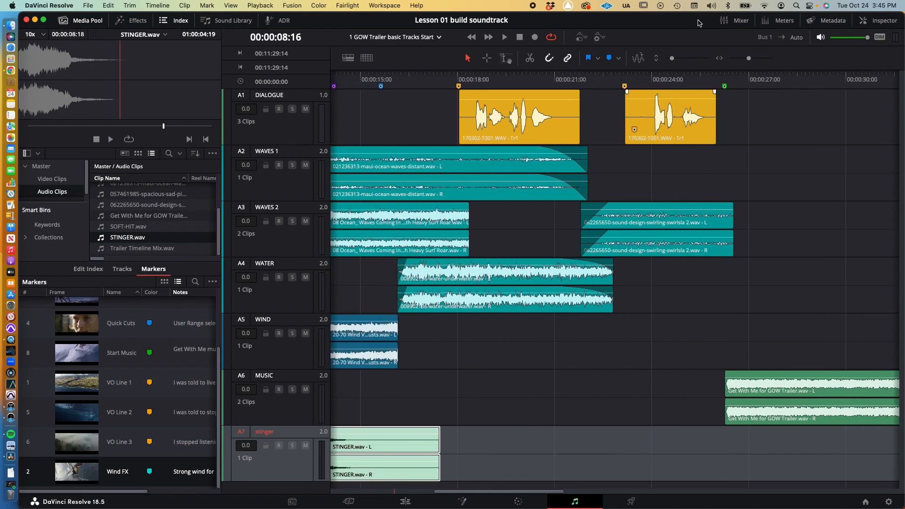
{"action": "left_click", "coordinate": [784, 22]}
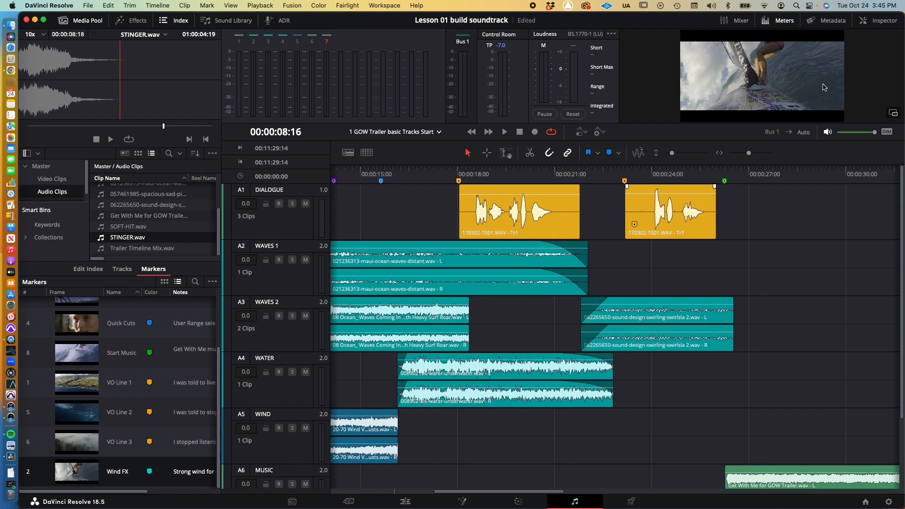
{"action": "left_click", "coordinate": [893, 112]}
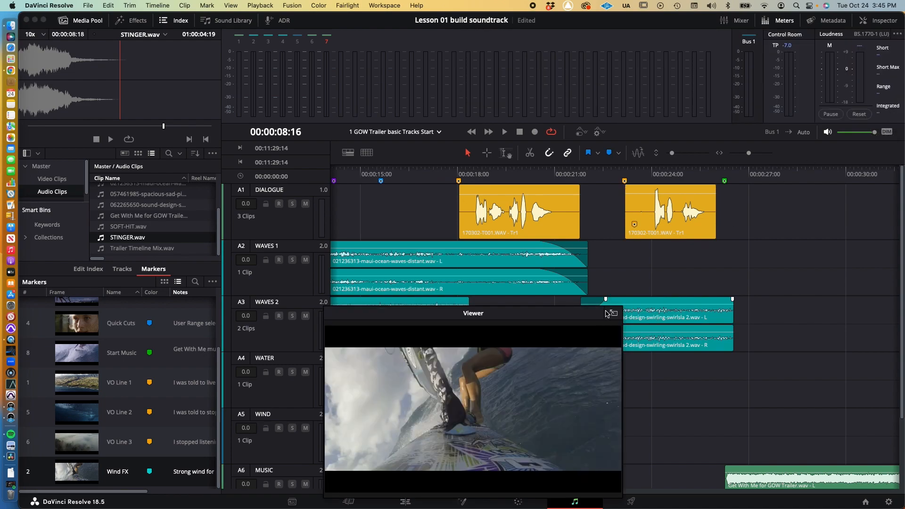
- Move the floating viewer up over the loudness meters, clear of the lower tracks, and bring the A7 stinger track into view
{"action": "left_click_drag", "start_coordinate": [582, 313], "coordinate": [495, 6]}
{"action": "scroll", "coordinate": [798, 365], "scroll_direction": "down", "scroll_amount": 5}
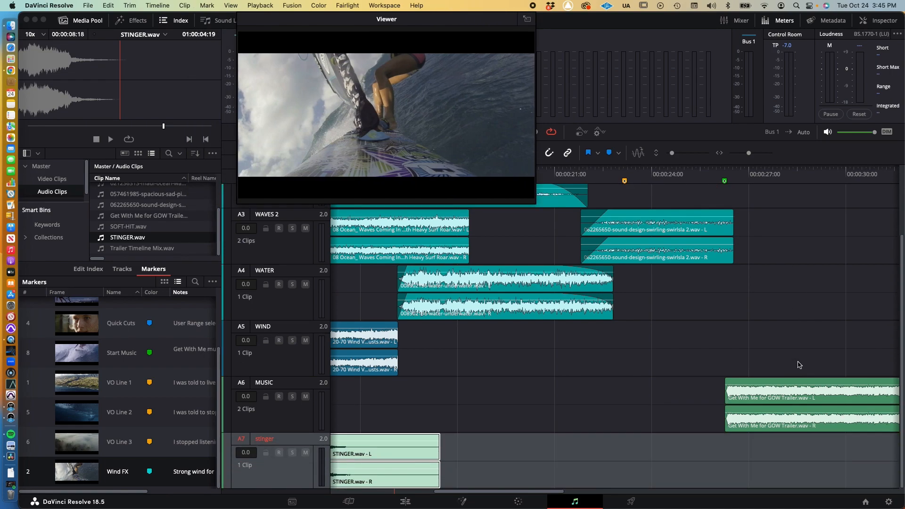
{"action": "scroll", "coordinate": [798, 365], "scroll_direction": "up", "scroll_amount": 1}
{"action": "left_click_drag", "start_coordinate": [476, 25], "coordinate": [855, 30]}
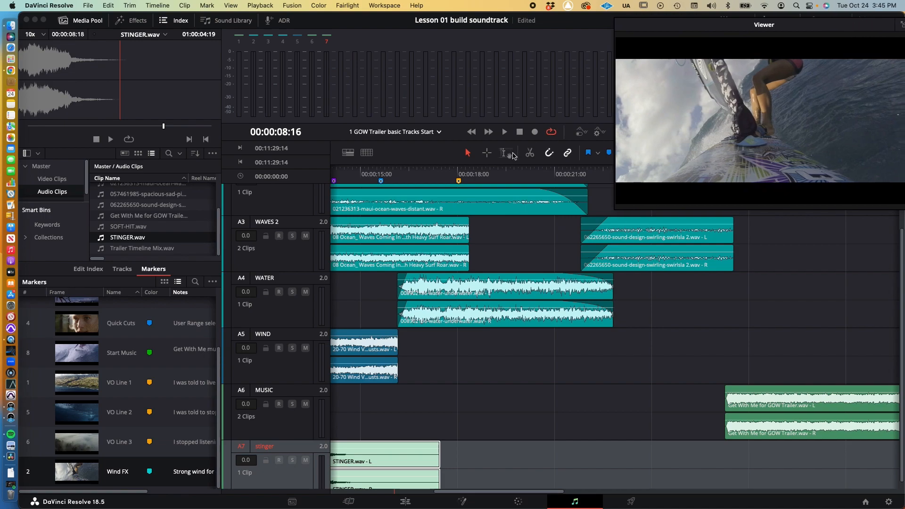
- Return the playhead to the start of the timeline and move the floating viewer down off the meters
{"action": "left_click", "coordinate": [472, 133]}
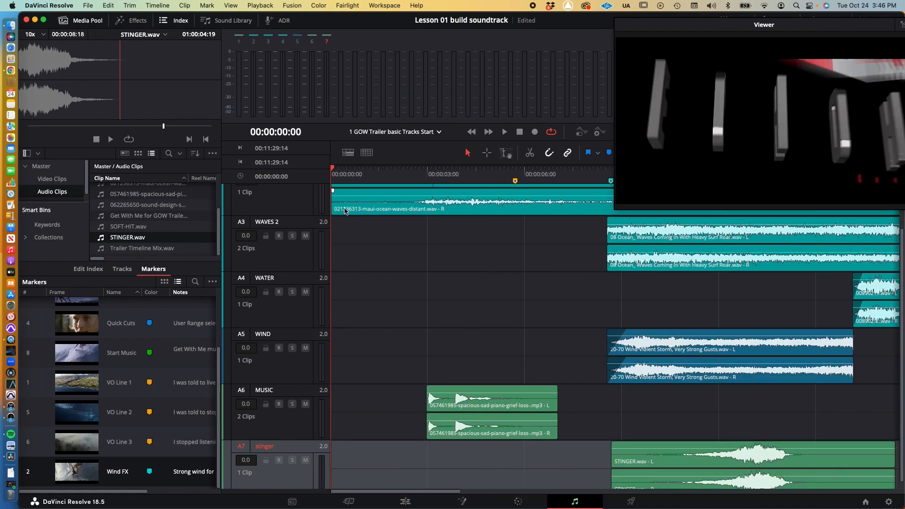
{"action": "left_click", "coordinate": [655, 23]}
{"action": "left_click_drag", "start_coordinate": [639, 25], "coordinate": [619, 181]}
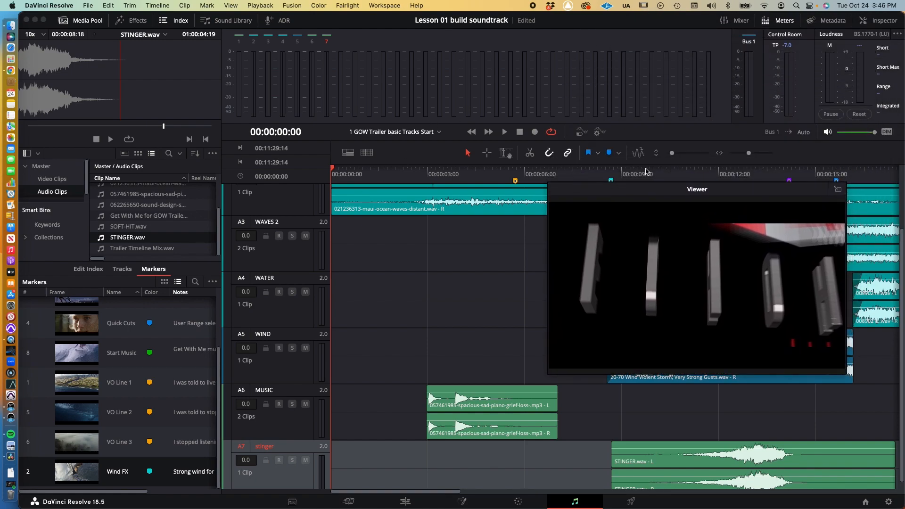
{"action": "left_click", "coordinate": [734, 21]}
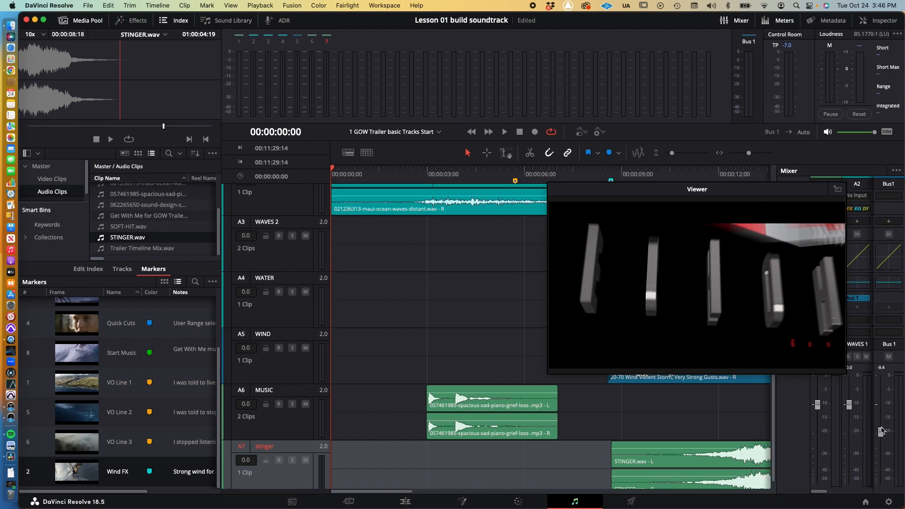
{"action": "left_click", "coordinate": [731, 22]}
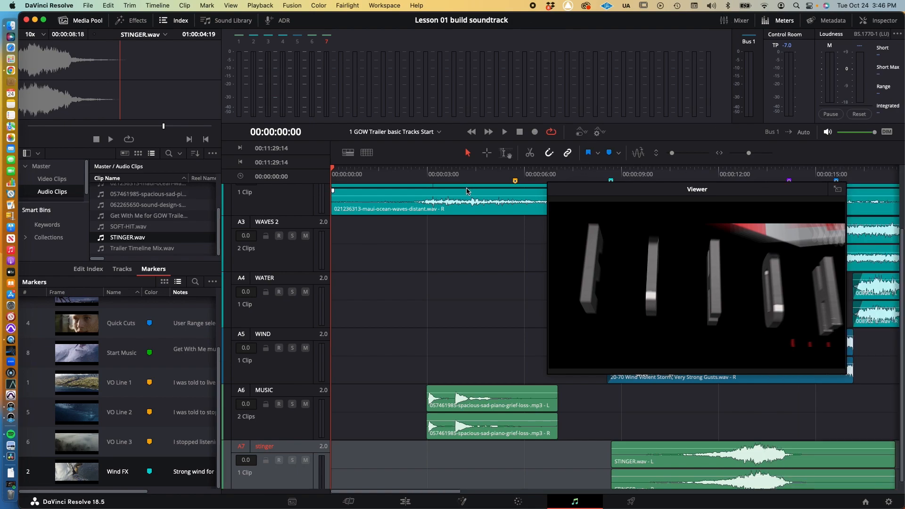
- Play the timeline from the beginning to review the new music clips, moving the viewer above the tracks, and return the playhead to the start
{"action": "key", "text": "space"}
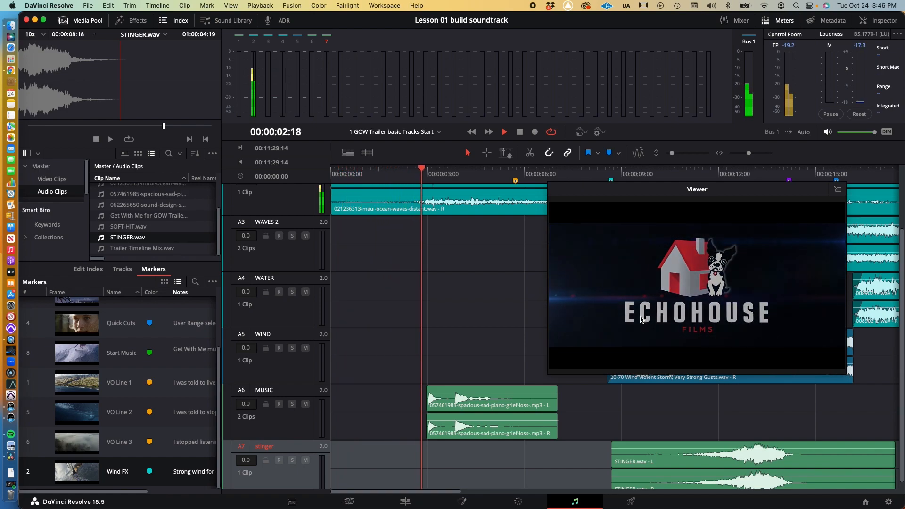
{"action": "left_click_drag", "start_coordinate": [652, 190], "coordinate": [463, 26]}
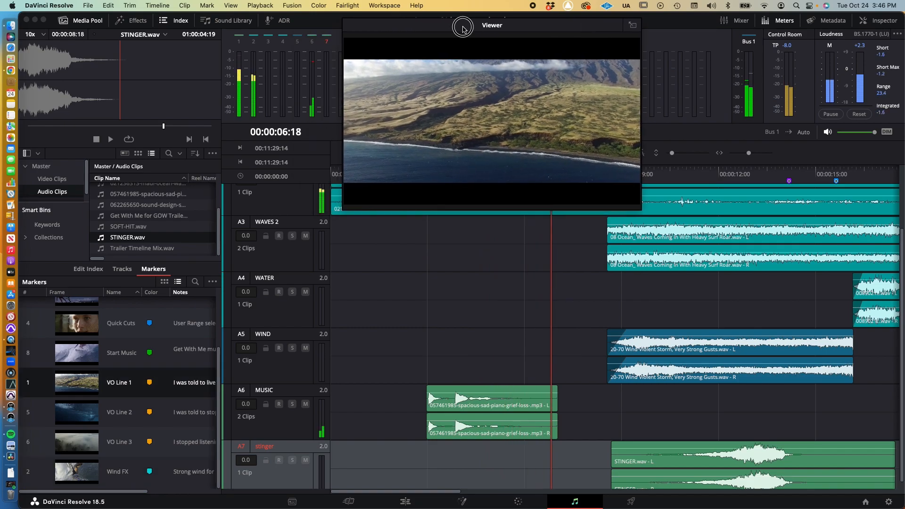
{"action": "scroll", "coordinate": [686, 310], "scroll_direction": "right", "scroll_amount": 4}
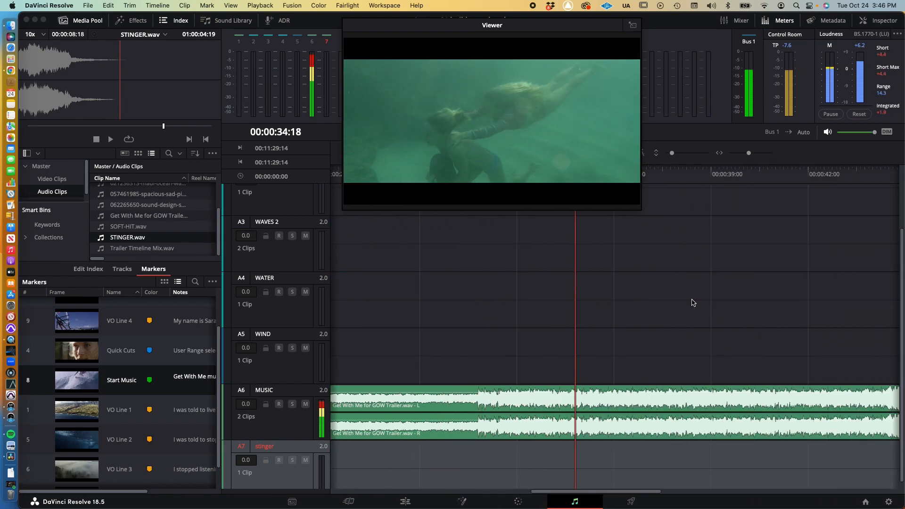
{"action": "key", "text": "Home"}
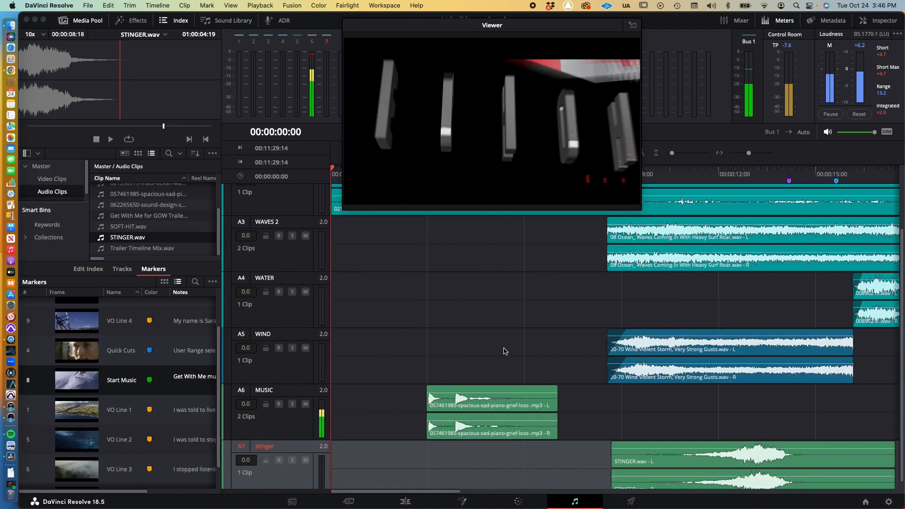